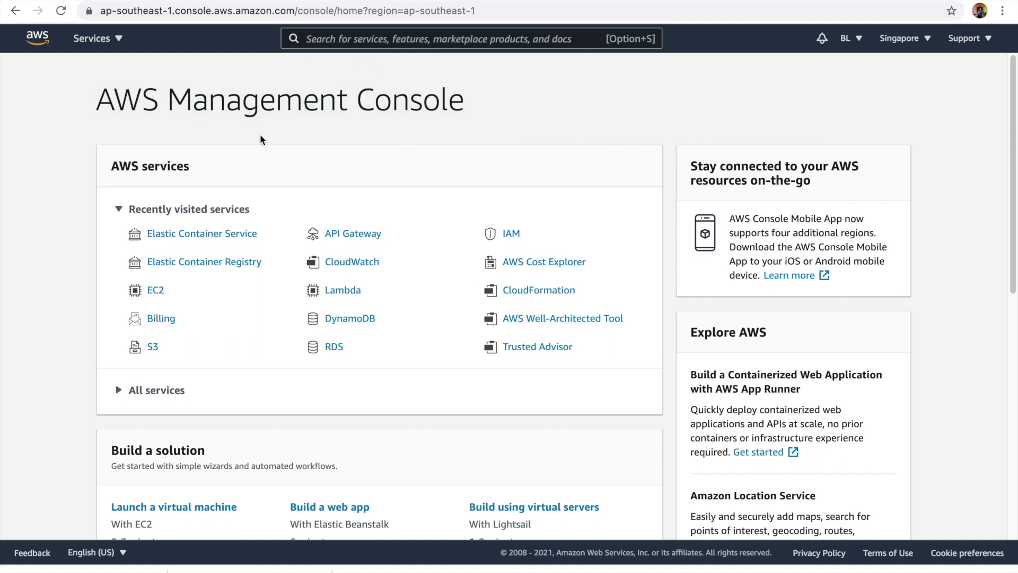
Step: Search the console for ECS and open the Elastic Container Service Clusters page
left_click(359, 41)
type("ECS")
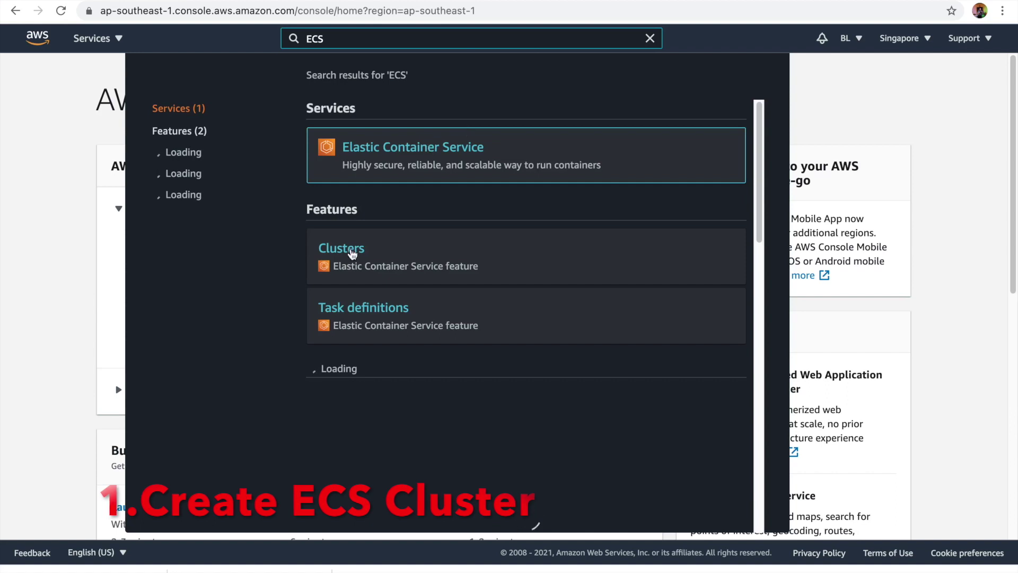
left_click(351, 253)
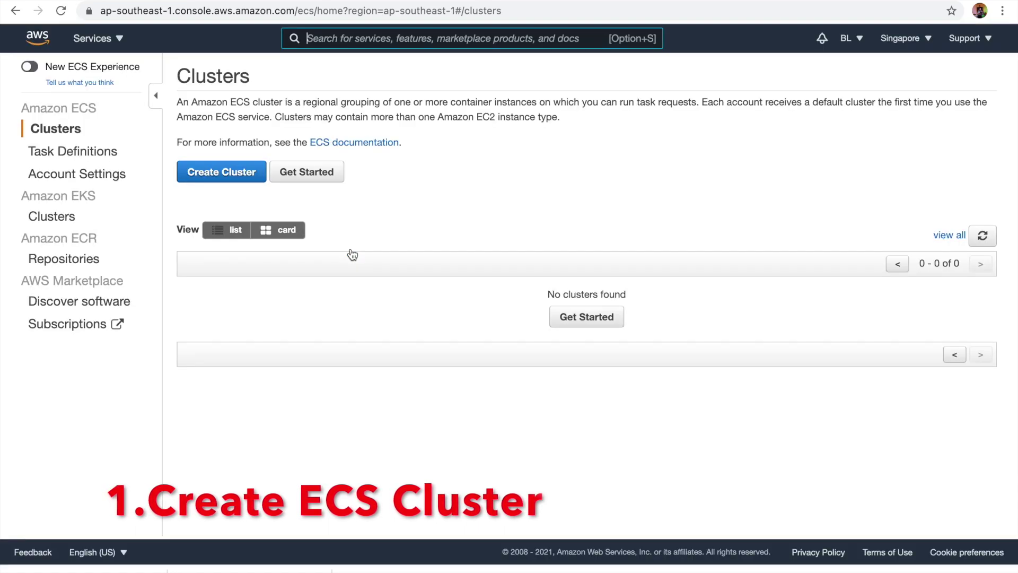
Step: Start creating a cluster from the EC2 Linux + Networking template and proceed to its configuration
left_click(226, 181)
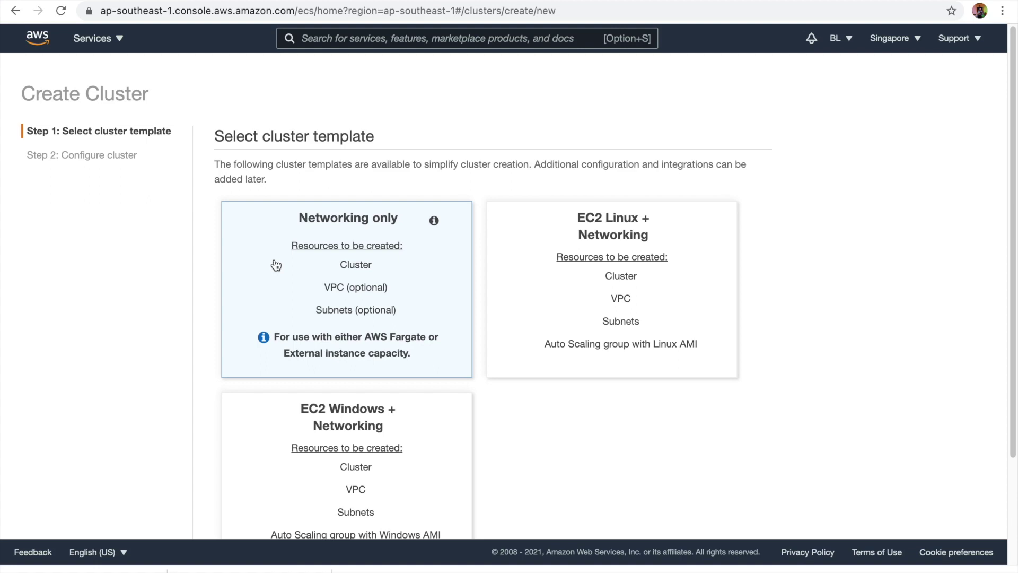
left_click(621, 298)
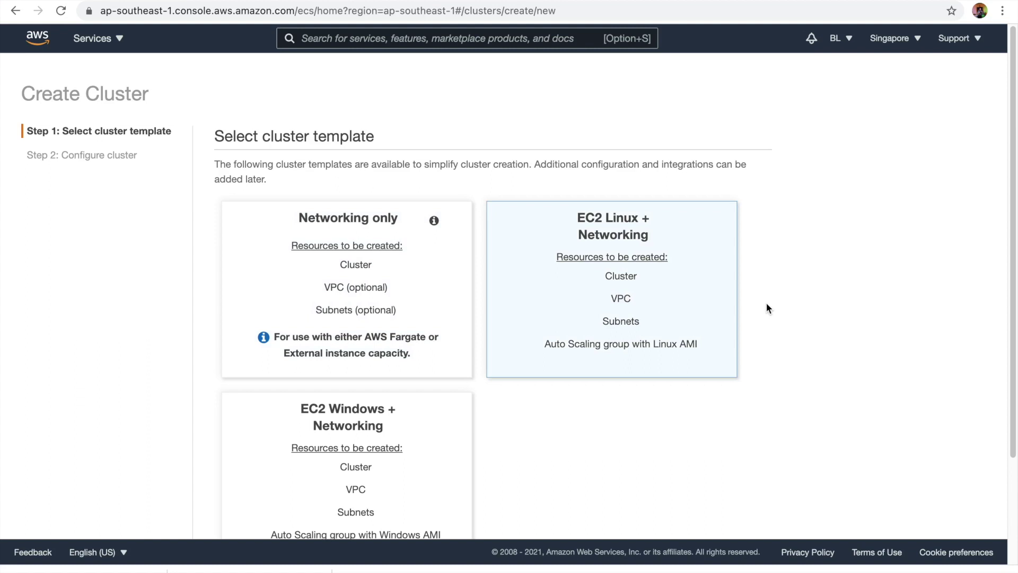
scroll(767, 308, "down", 3)
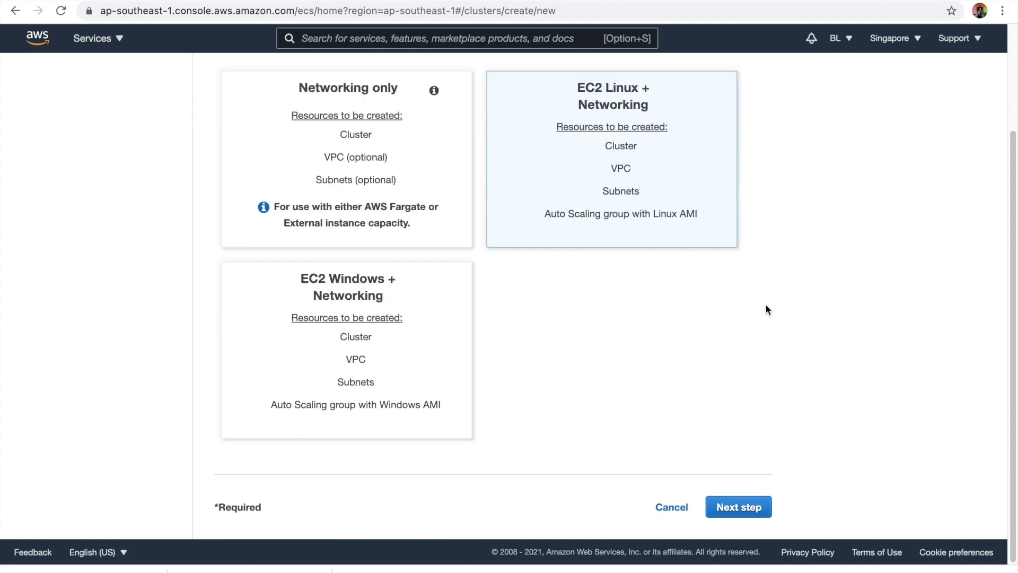
left_click(743, 506)
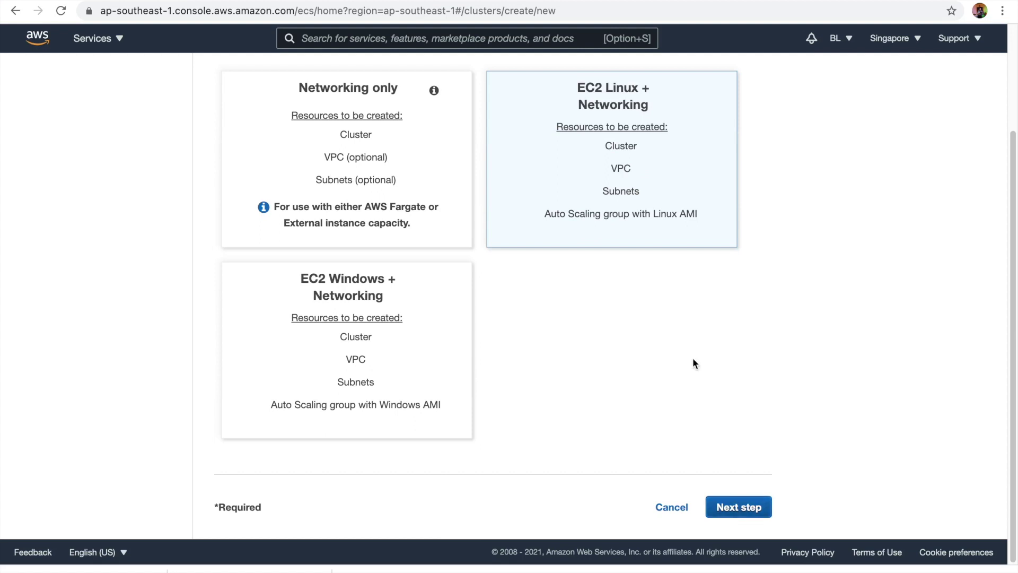
scroll(689, 318, "up", 3)
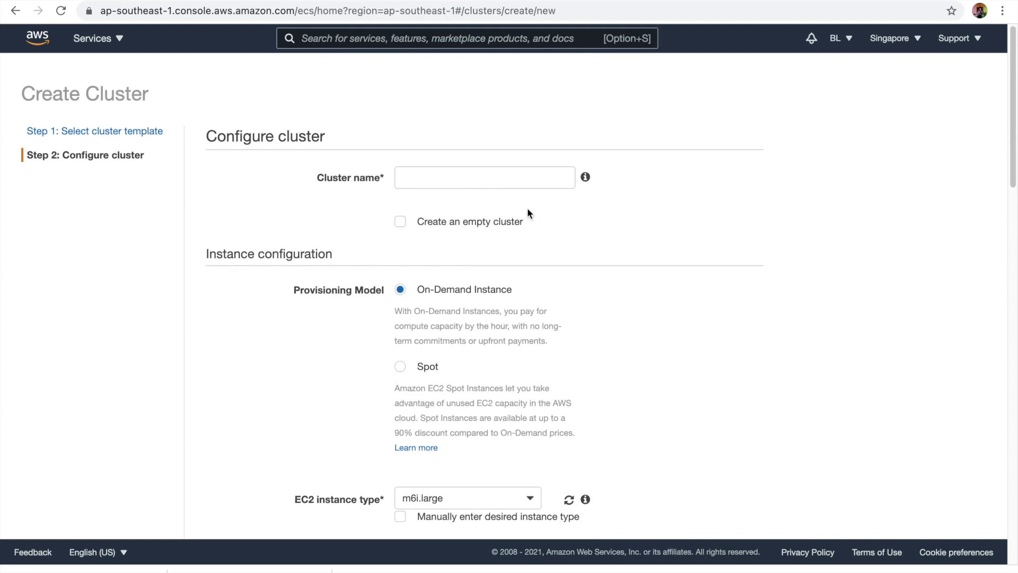
Step: Name the cluster SampleCluster and set its EC2 instance type to t2.micro
left_click(488, 178)
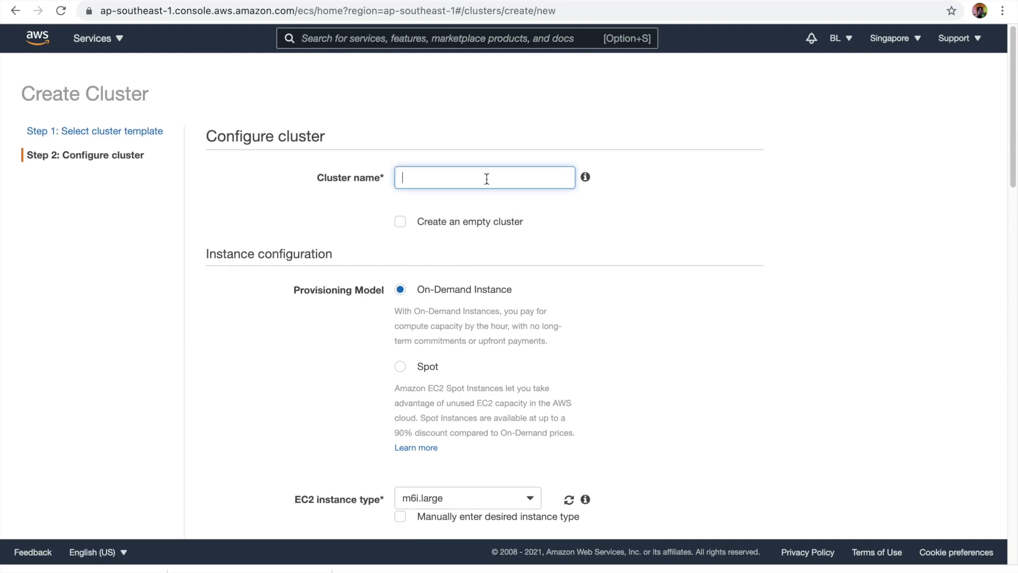
type("SampleCluster")
scroll(693, 239, "down", 2)
scroll(693, 241, "down", 4)
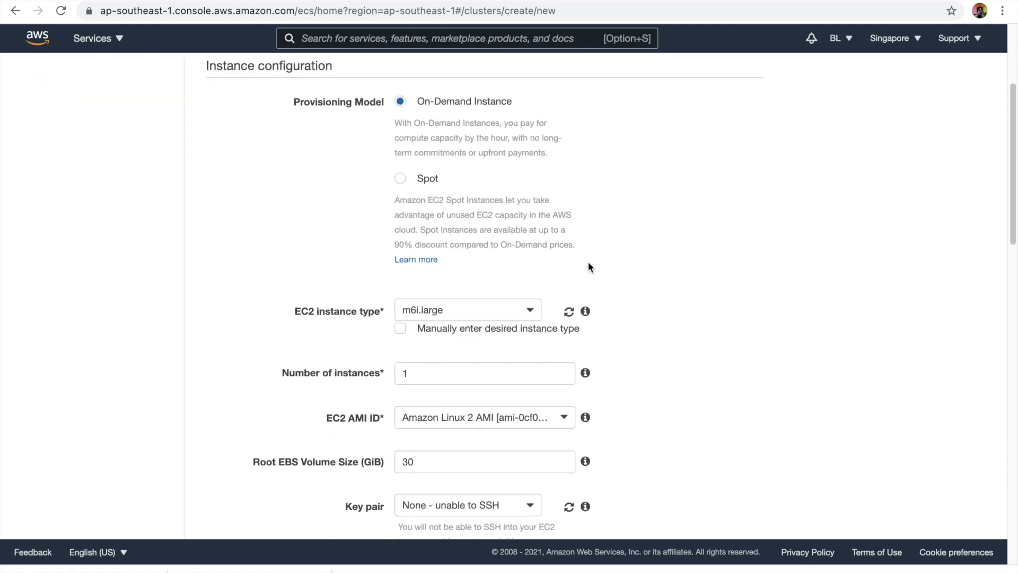
left_click(453, 310)
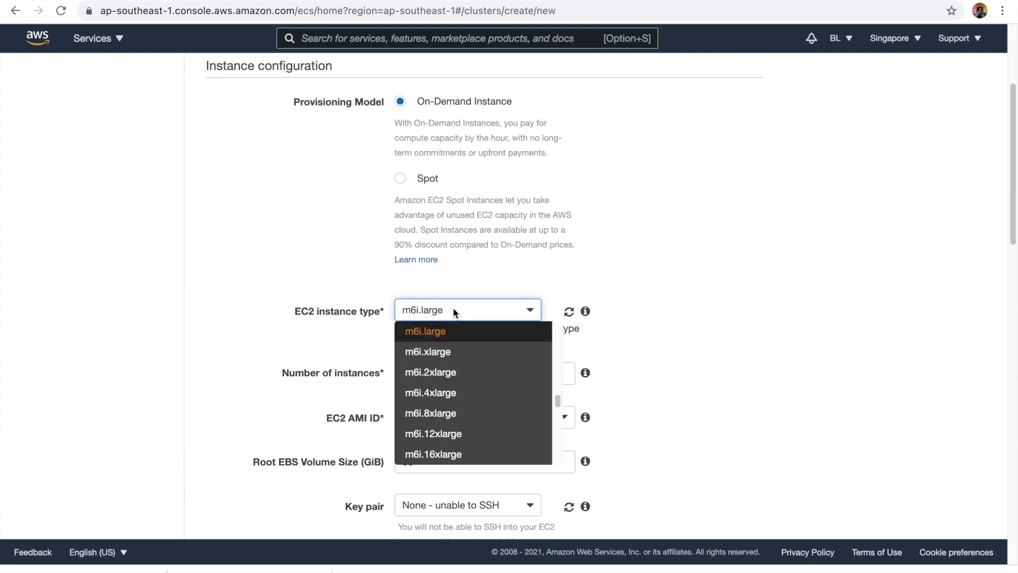
key("t")
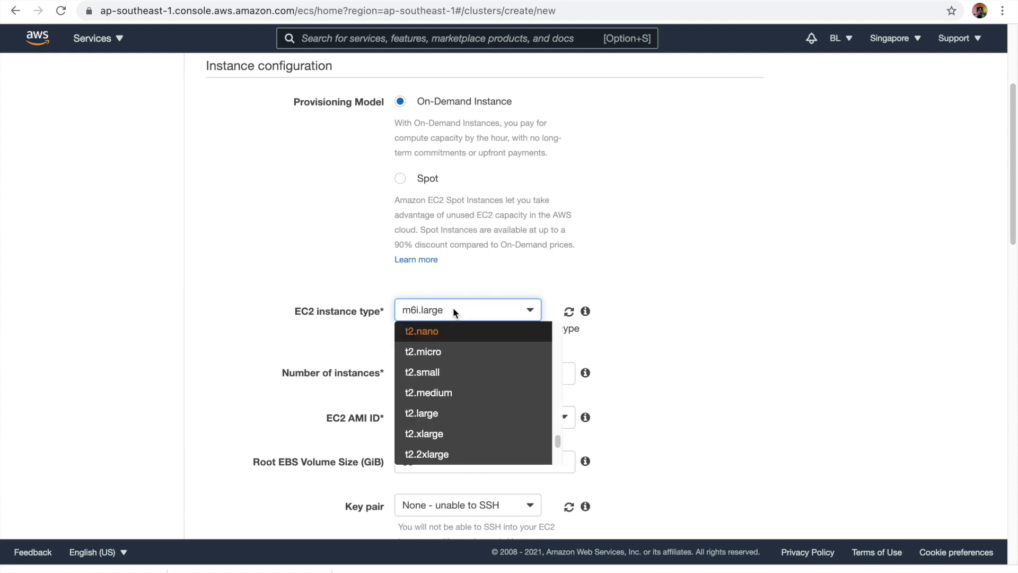
left_click(444, 353)
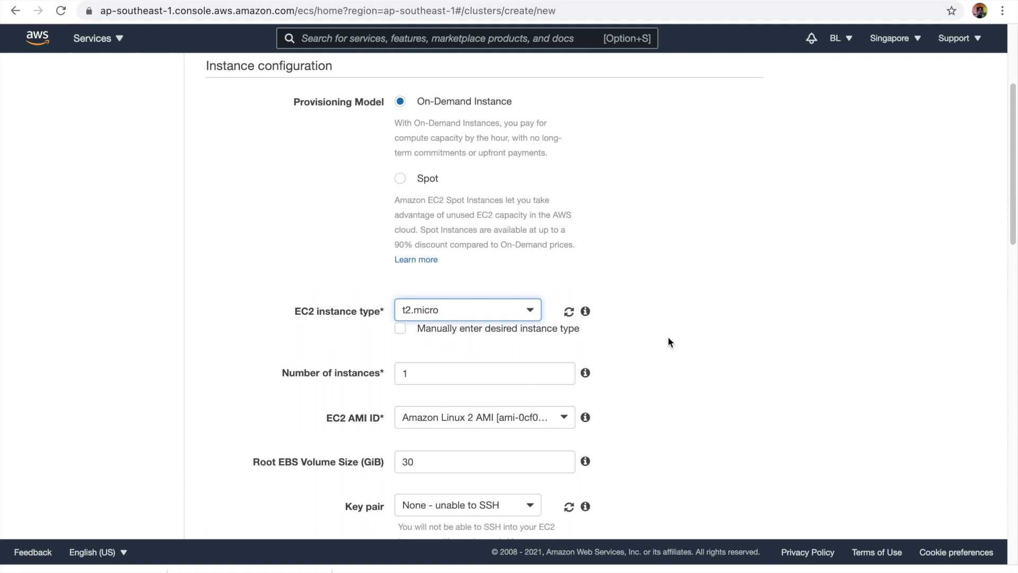
Step: Create the cluster with one instance and the remaining default settings, and open its details page
left_click(455, 372)
mouse_move(585, 372)
scroll(777, 334, "down", 3)
scroll(741, 336, "down", 10)
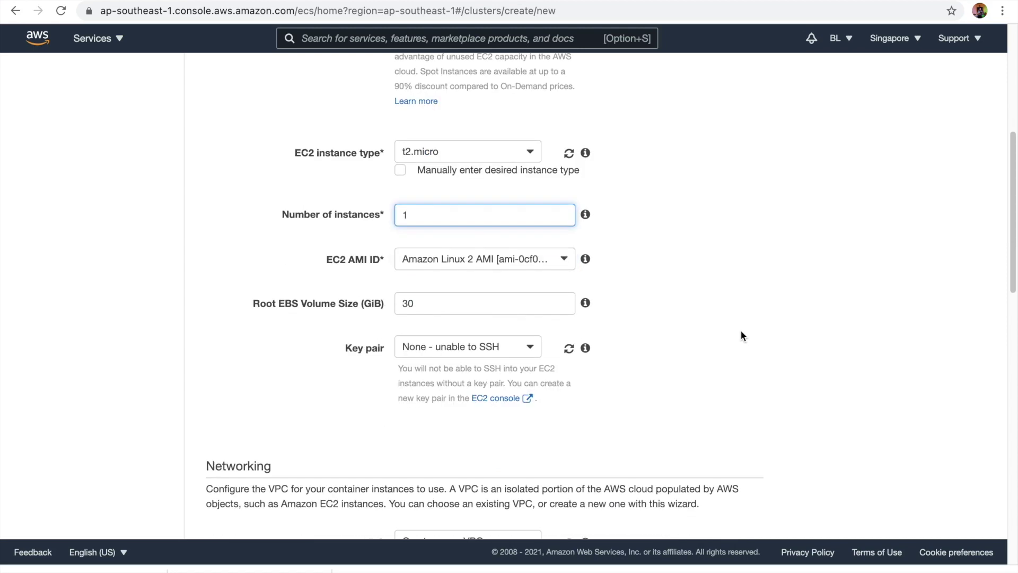
scroll(742, 333, "down", 13)
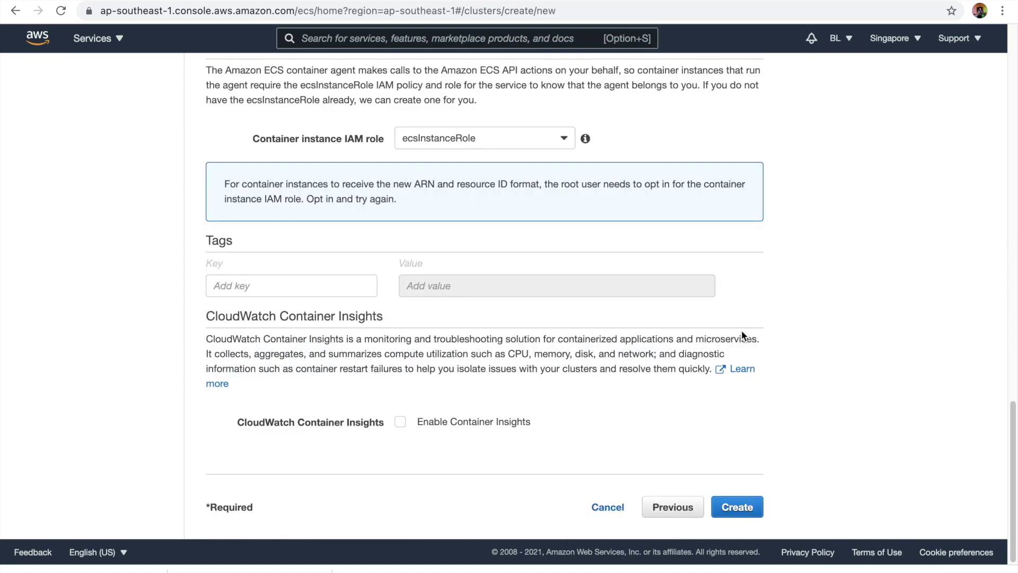
left_click(742, 507)
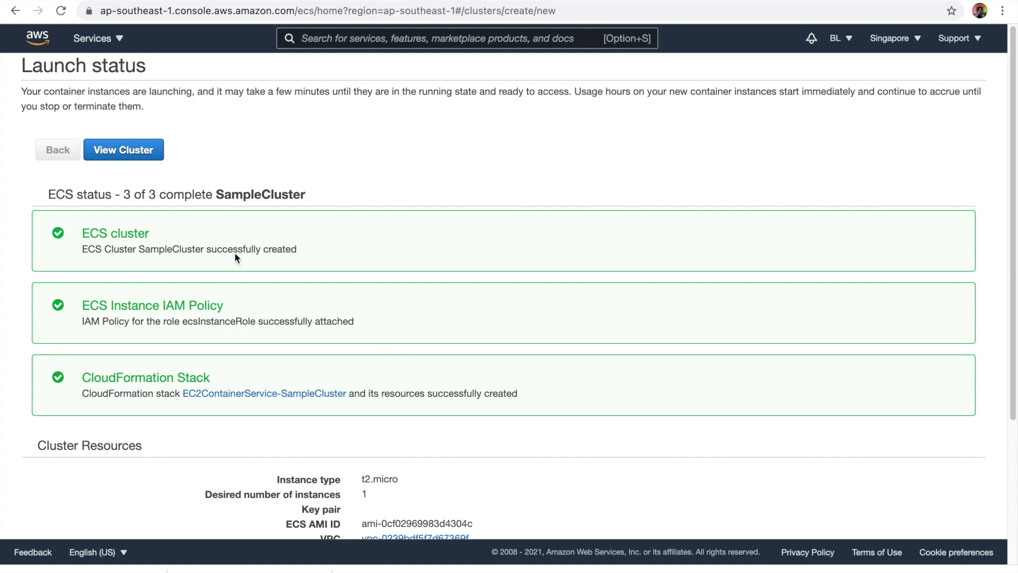
left_click(154, 158)
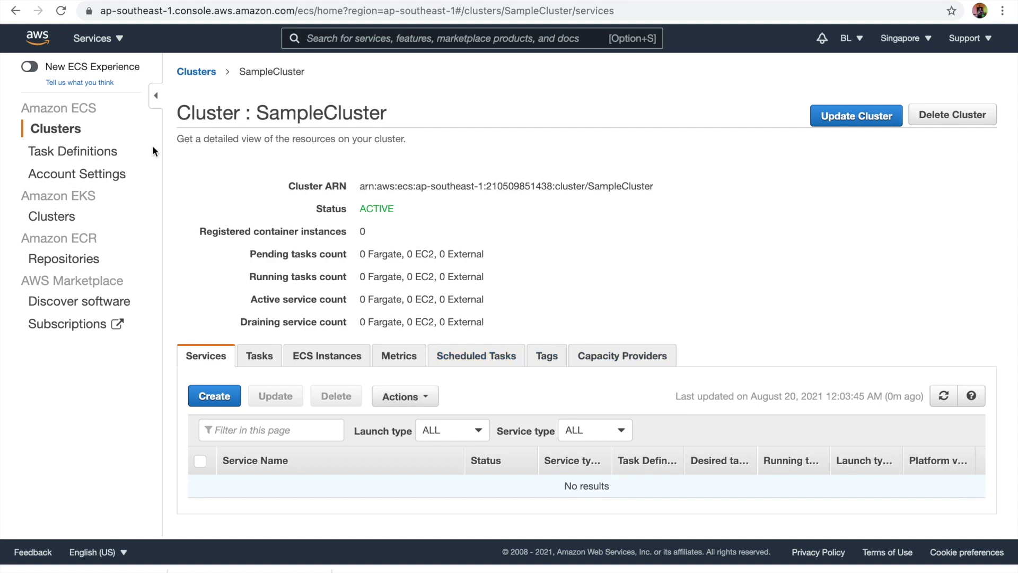
Step: Start a new task definition with EC2 launch type compatibility and proceed to its configuration
left_click(92, 154)
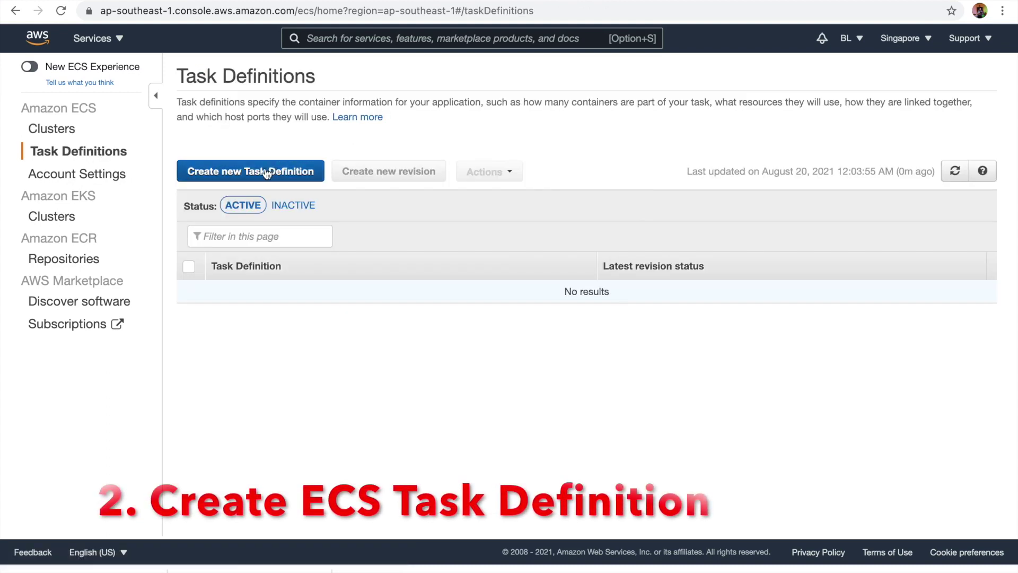
left_click(266, 174)
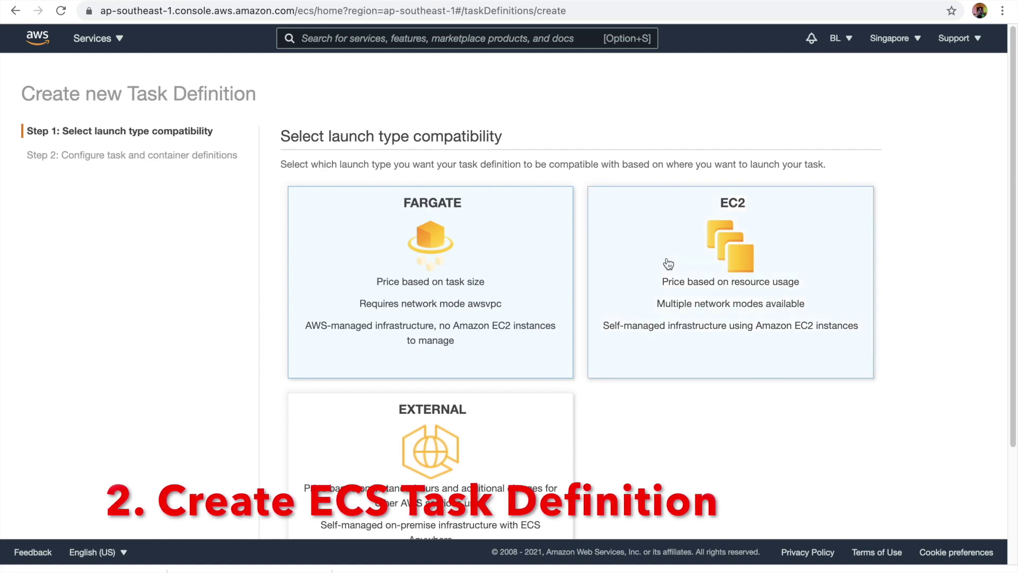
left_click(766, 254)
scroll(855, 295, "down", 3)
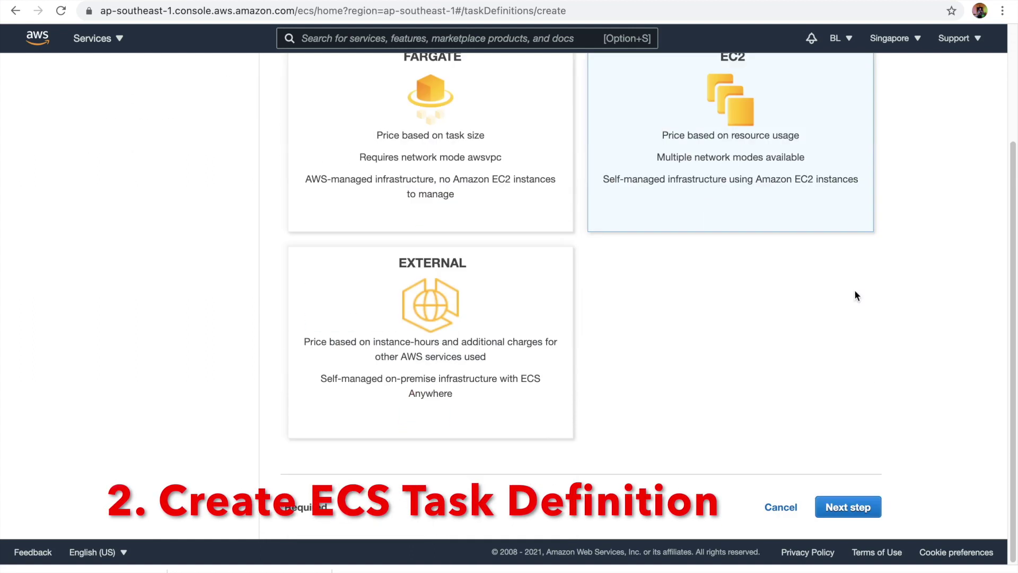
left_click(867, 506)
scroll(610, 286, "up", 3)
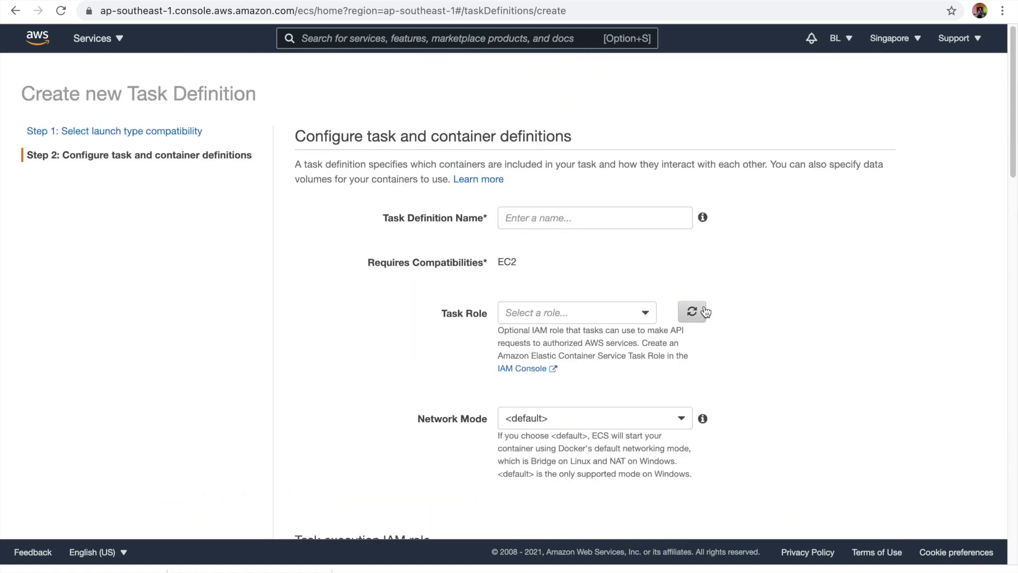
Step: Name the task definition MathServiceTask
left_click(535, 217)
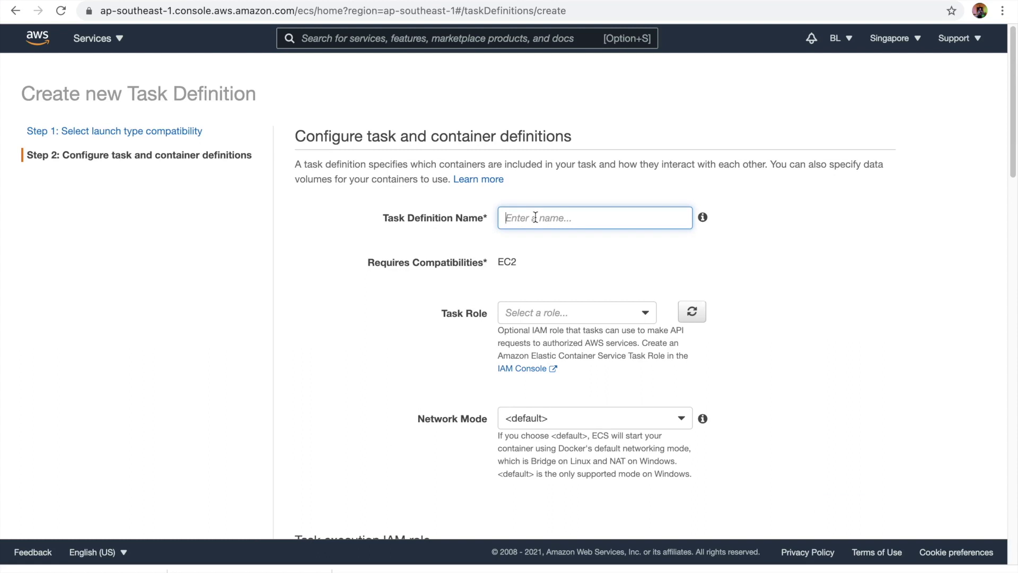
type("MathServiceTask")
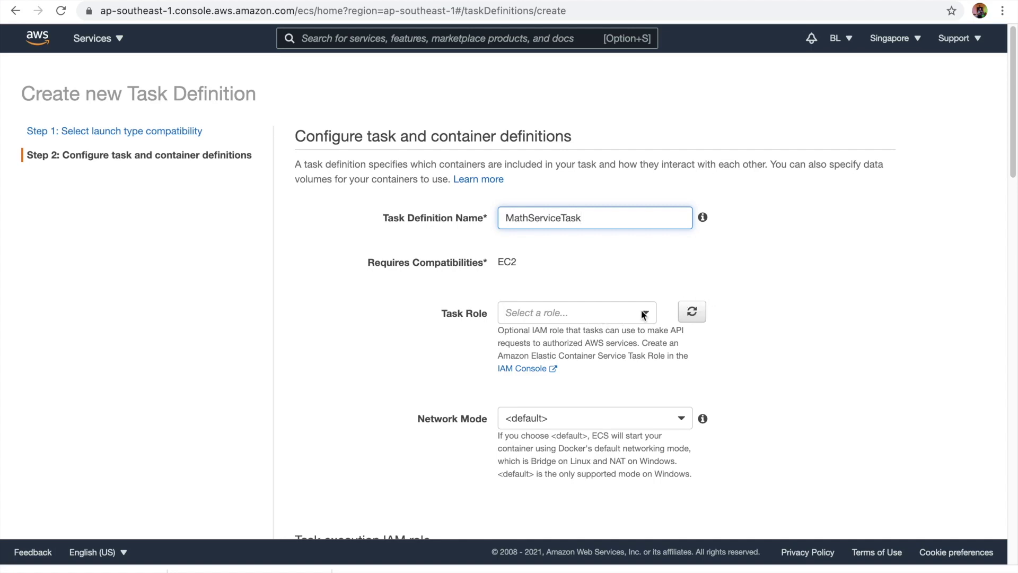
left_click(792, 289)
Step: Start adding a container to the task definition, leaving task memory and CPU empty, and name it MathService
scroll(792, 291, "down", 7)
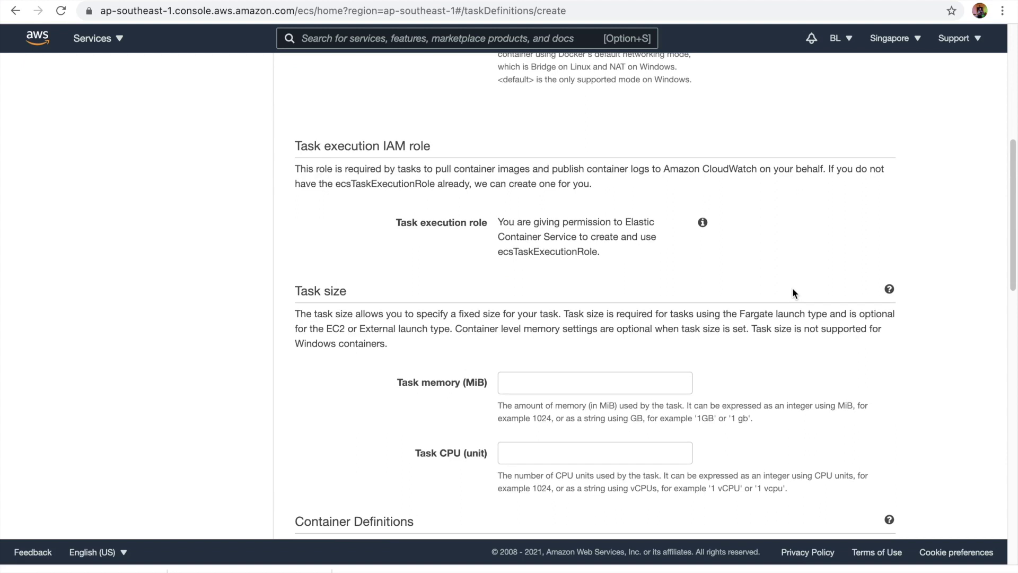
scroll(793, 291, "down", 2)
scroll(792, 291, "down", 1)
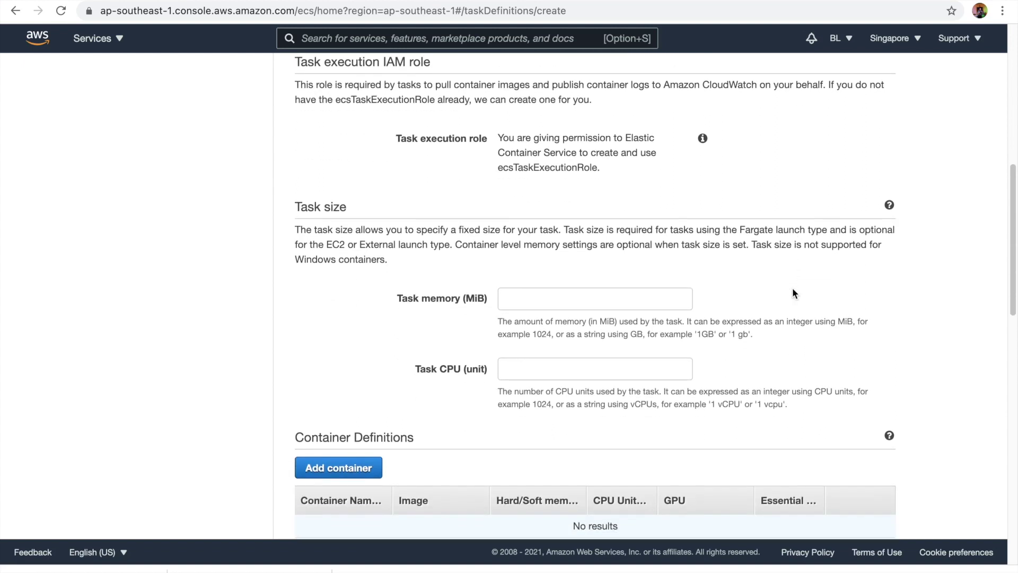
scroll(793, 293, "down", 1)
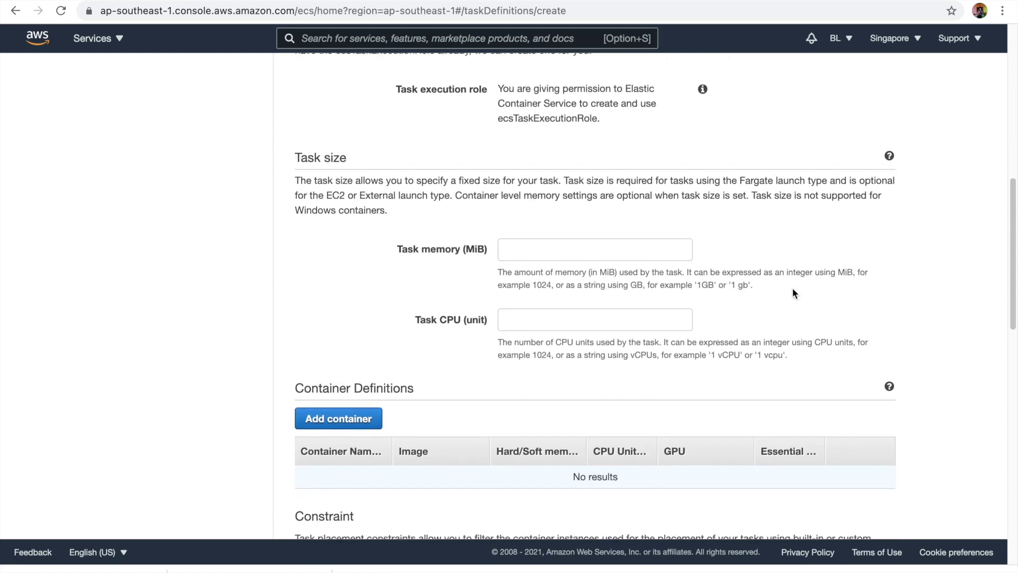
left_click(339, 421)
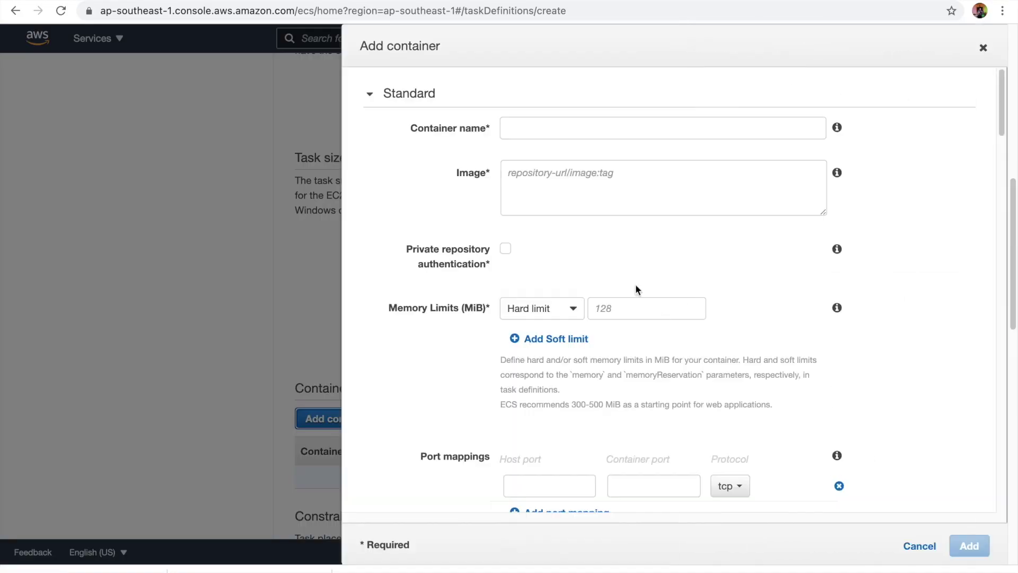
left_click(539, 130)
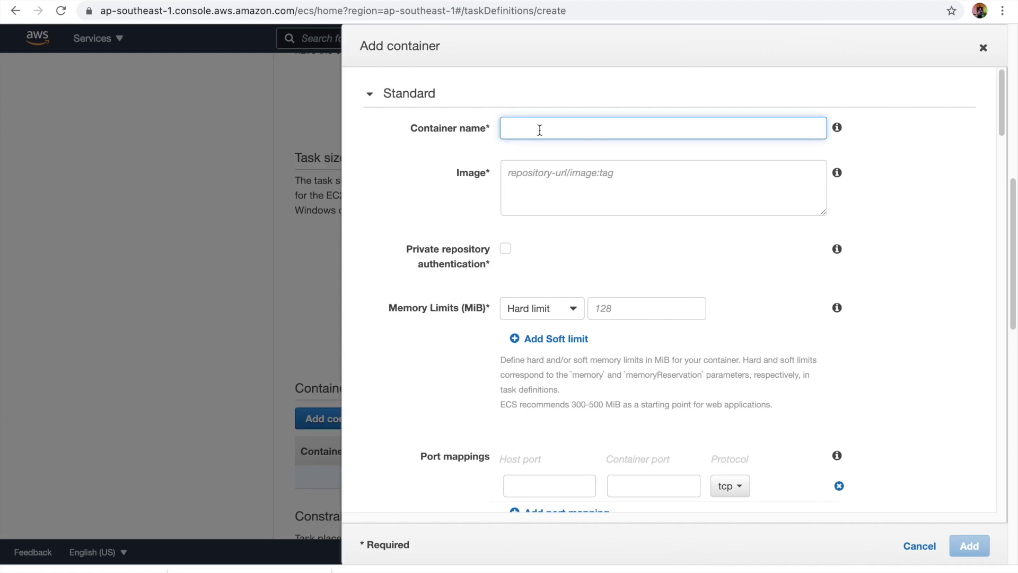
type("MAN")
key("BackSpace")
key("BackSpace")
type("athService")
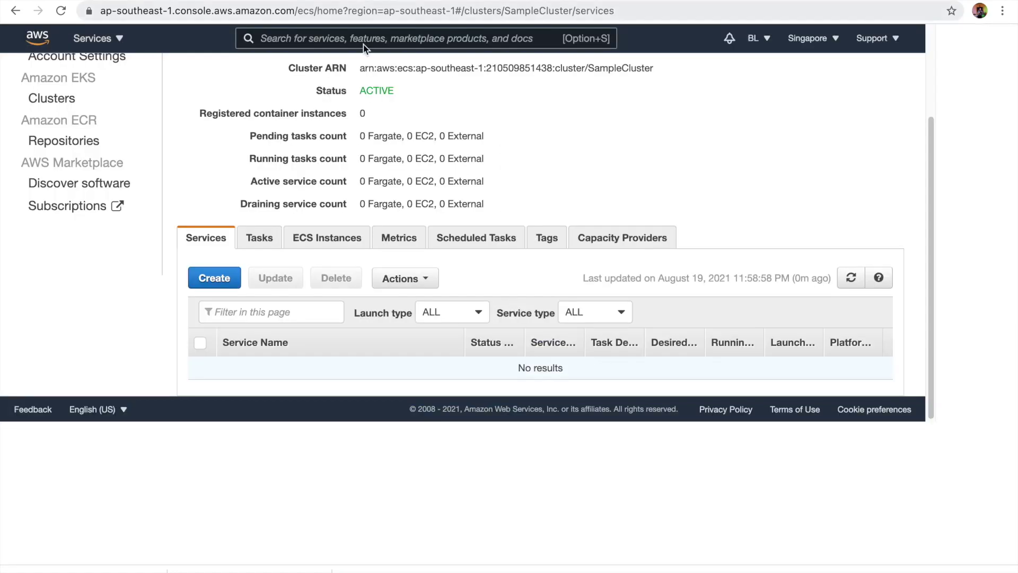
Step: Look up the mathservice repository in Elastic Container Registry and enter its URI as the container's image
scroll(363, 44, "up", 3)
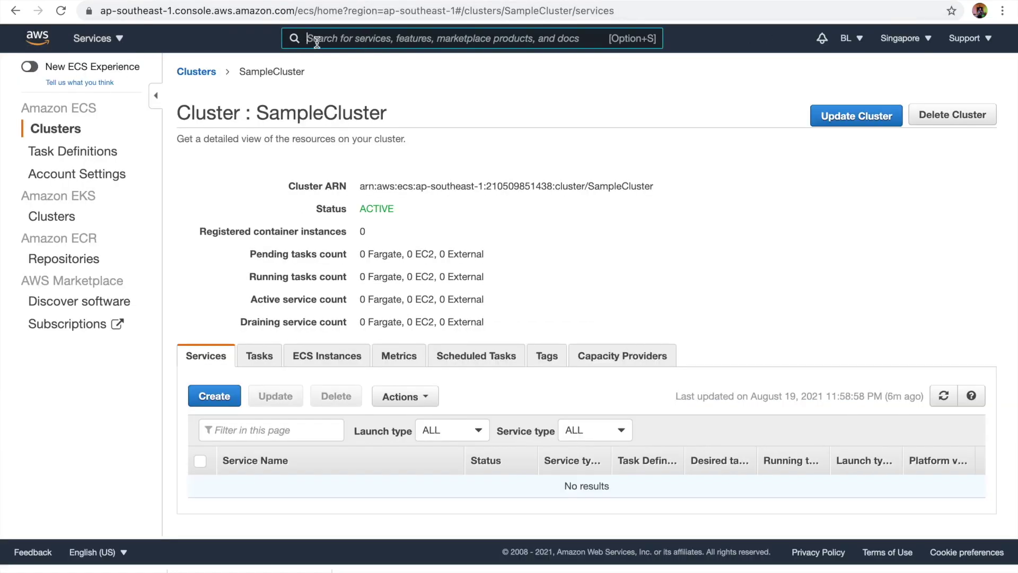
type("ECR")
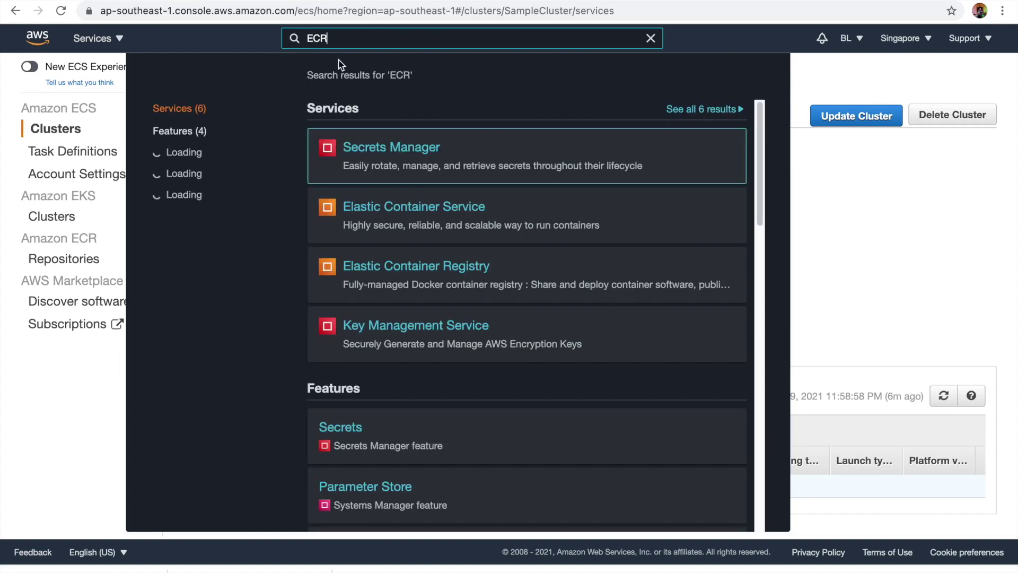
left_click(404, 272)
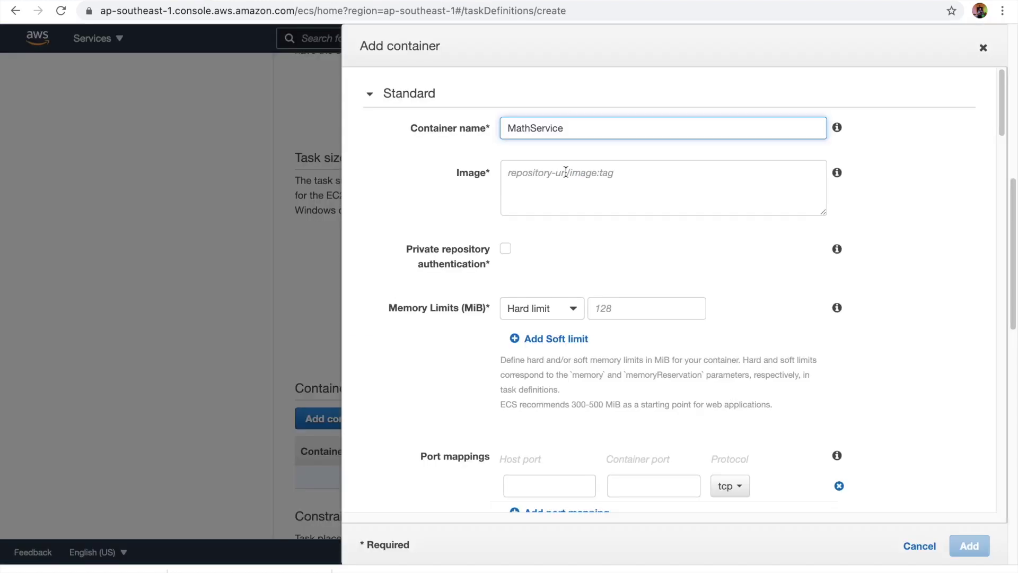
left_click(566, 171)
type("210509851438.dkr.ecr.ap-southeast-1.amazonaws.com/mathservice")
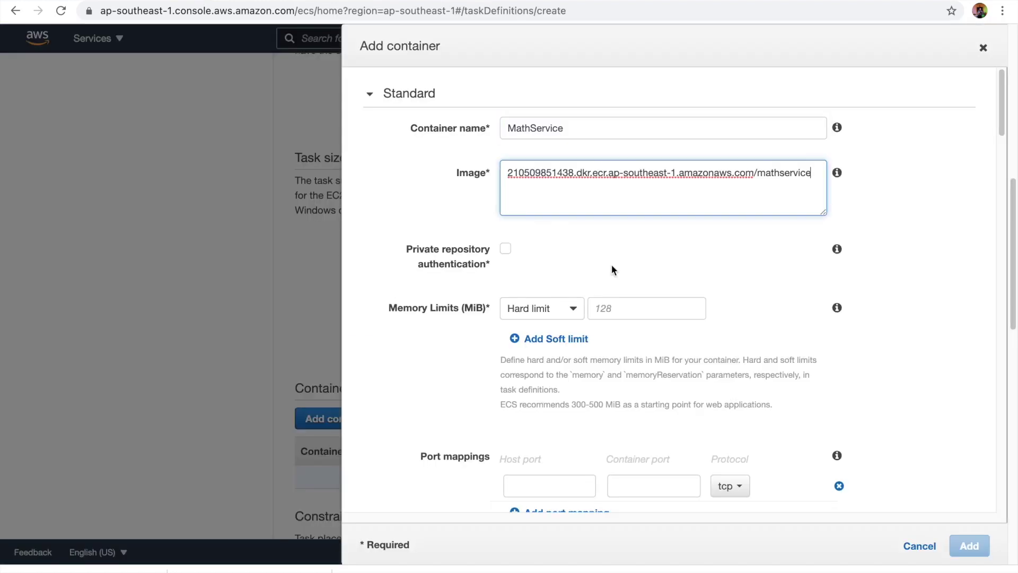
Step: Set the container's hard memory limit to 300 MiB
left_click(608, 307)
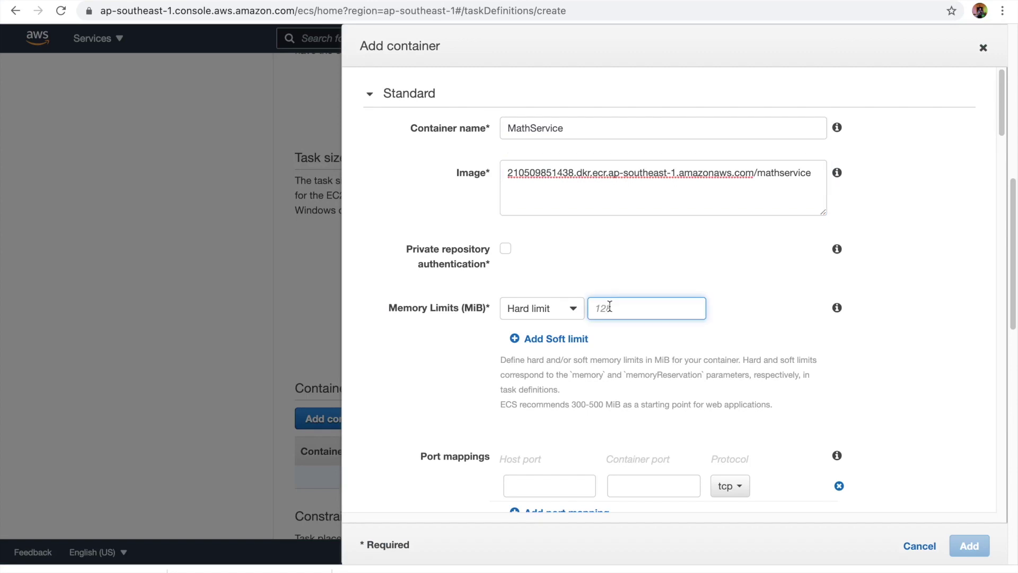
type("300")
scroll(559, 450, "down", 1)
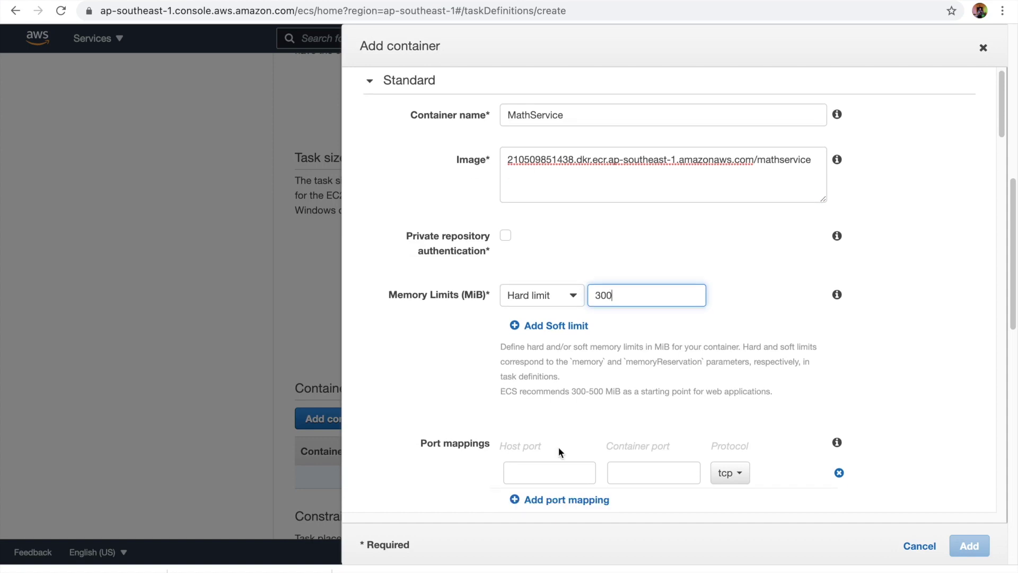
scroll(559, 448, "down", 1)
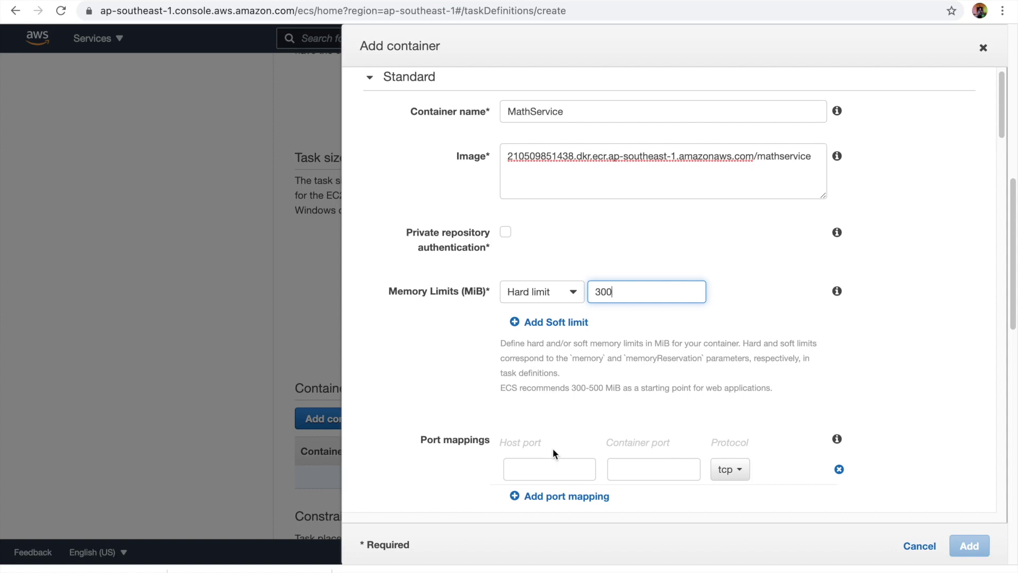
Step: Map host port 80 to container port 8080 over tcp and add the MathService container to the task definition
key("Tab")
key("Tab")
type("8080")
left_click(568, 470)
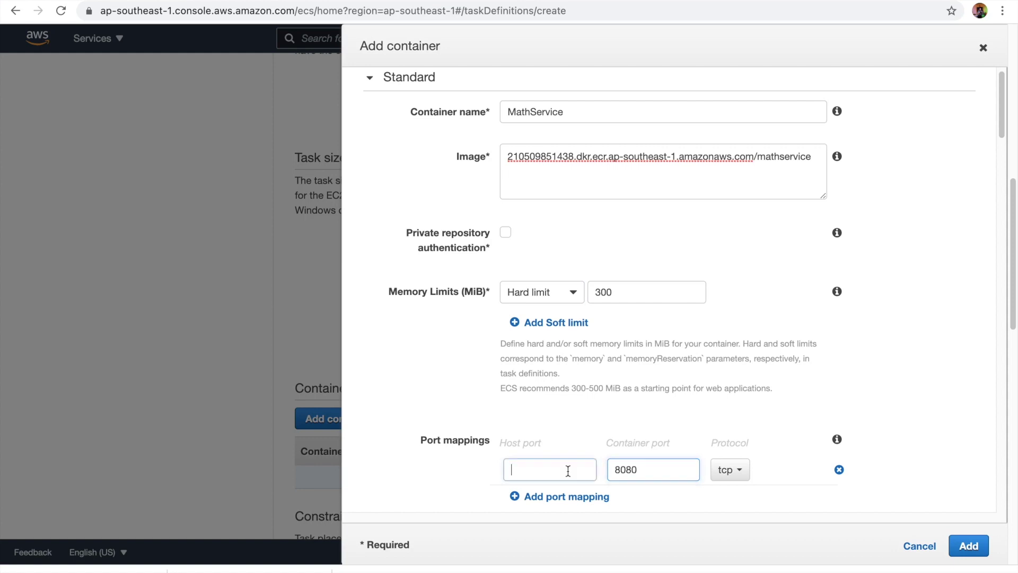
type("80")
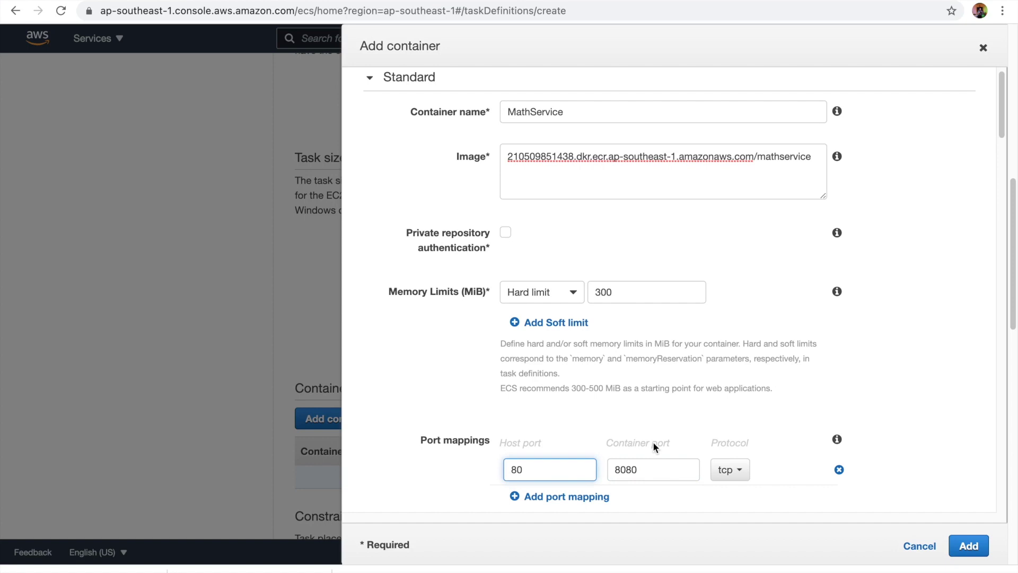
scroll(872, 319, "down", 10)
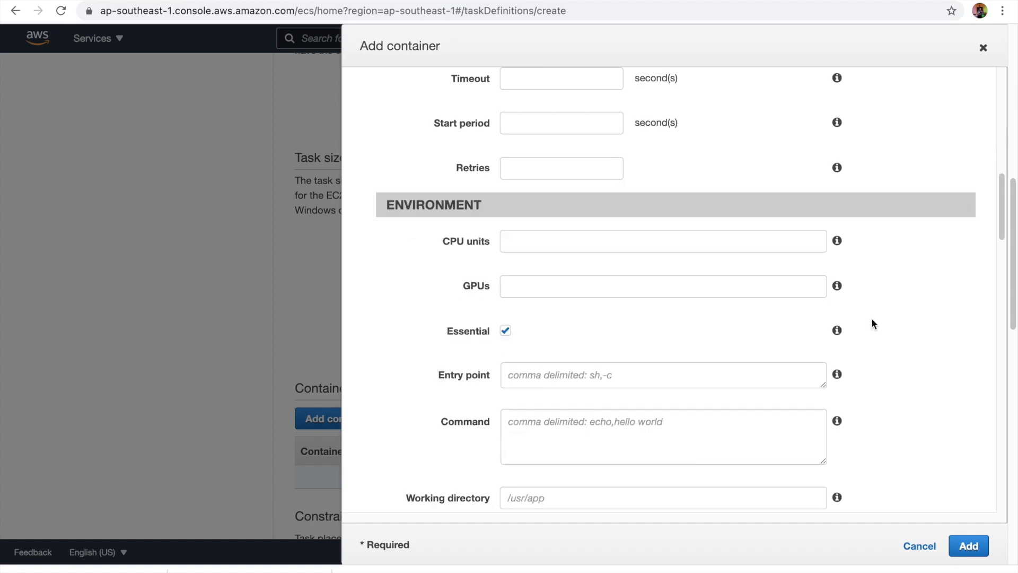
scroll(872, 323, "down", 8)
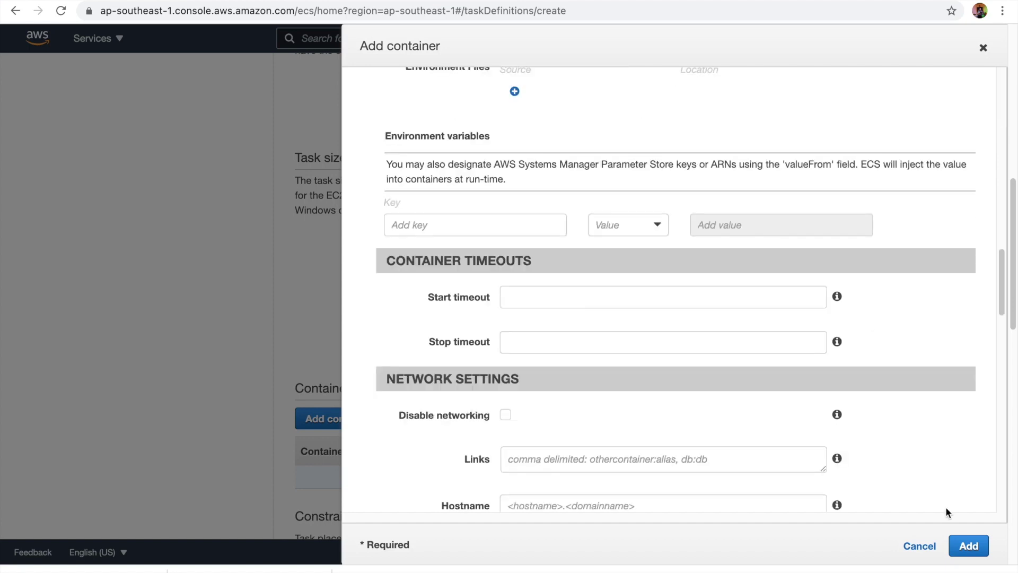
scroll(945, 508, "down", 8)
left_click(968, 545)
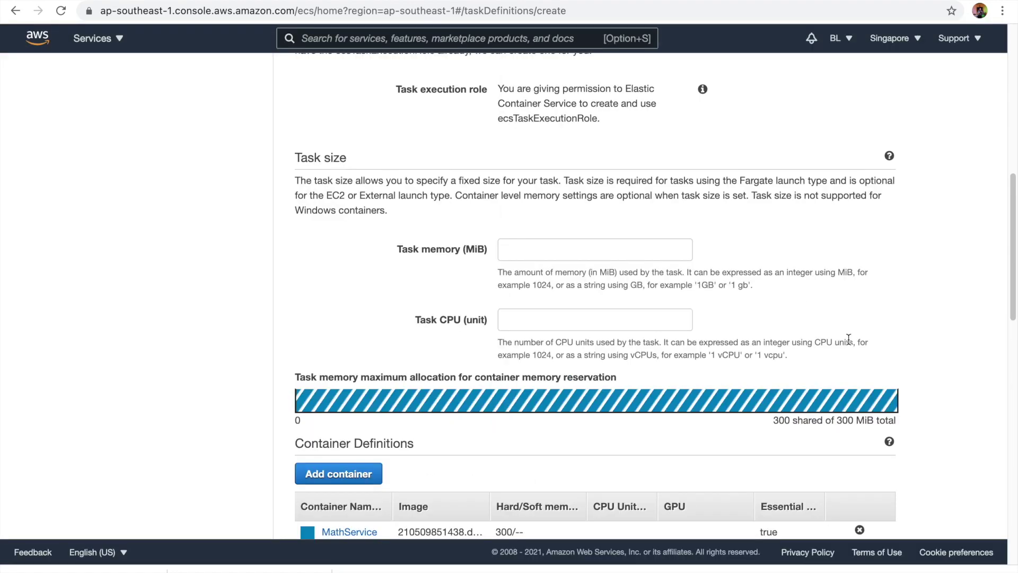
Step: Create the MathServiceTask task definition, leaving proxy configuration, FireLens integration, volumes and tags unset
scroll(848, 339, "down", 1)
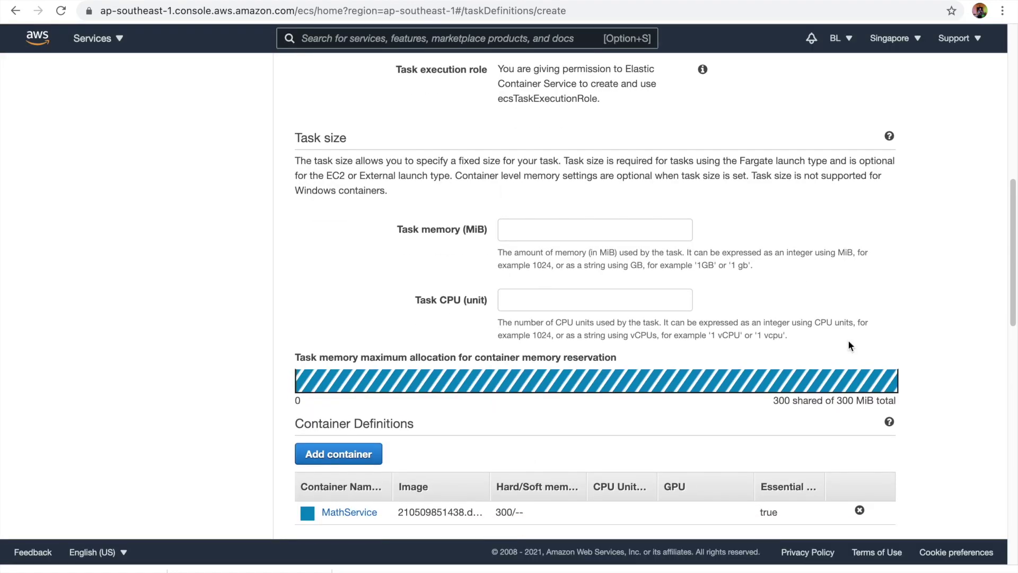
scroll(849, 342, "down", 15)
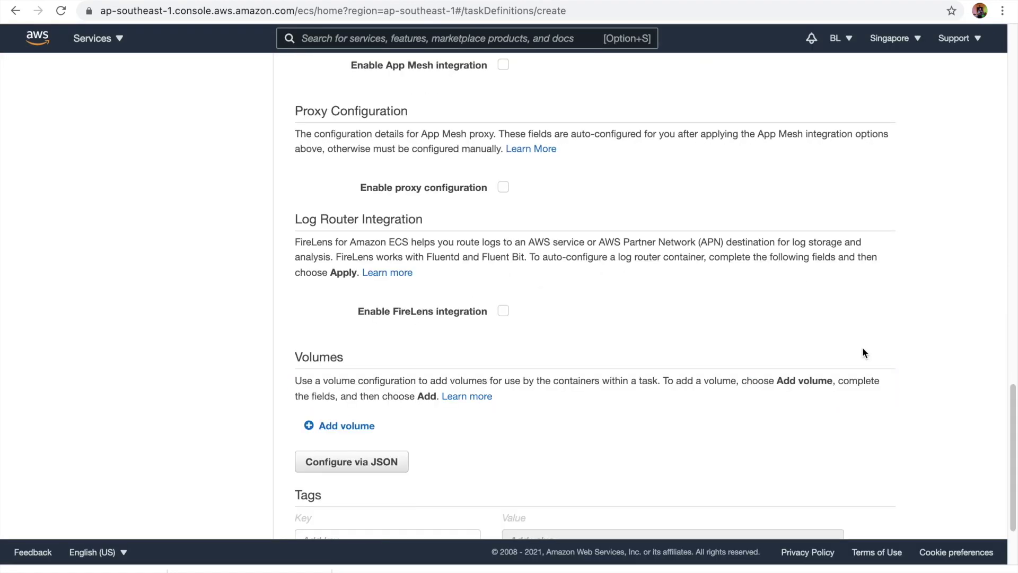
scroll(862, 350, "down", 5)
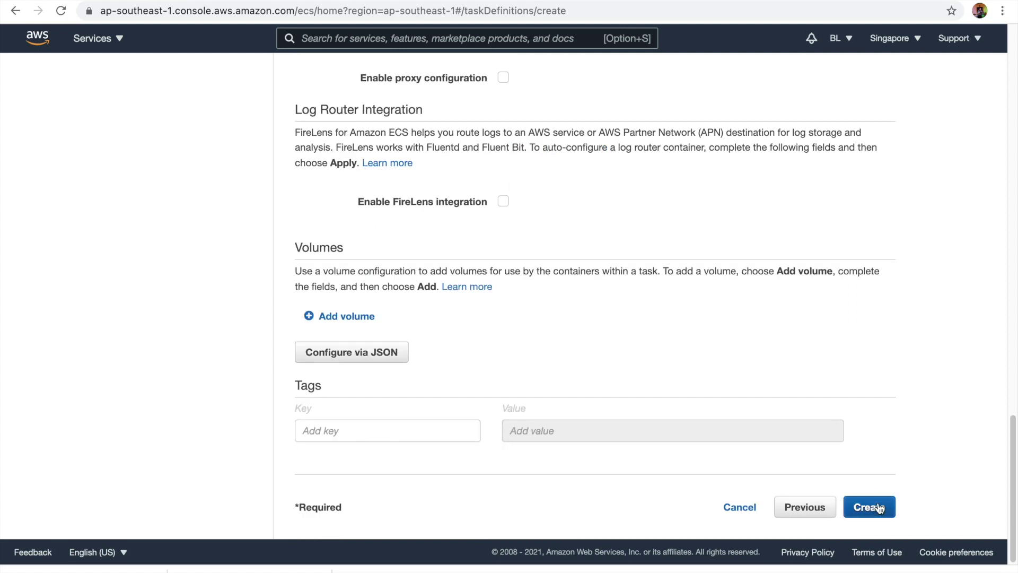
left_click(880, 509)
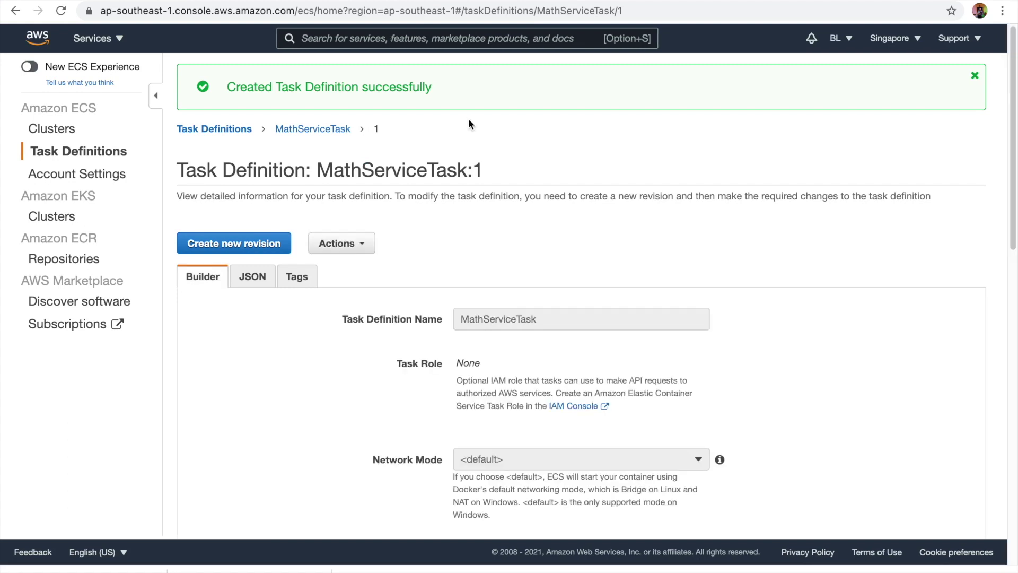
Step: Start creating a service in SampleCluster with the EC2 launch type and the MathServiceTask task definition, revision 1 (latest)
left_click(56, 131)
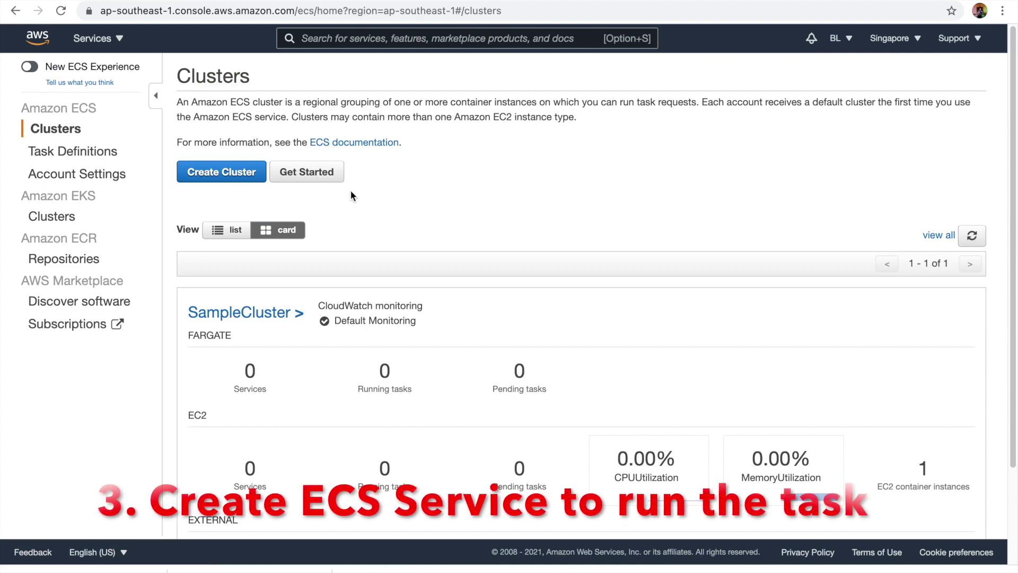
scroll(463, 199, "down", 3)
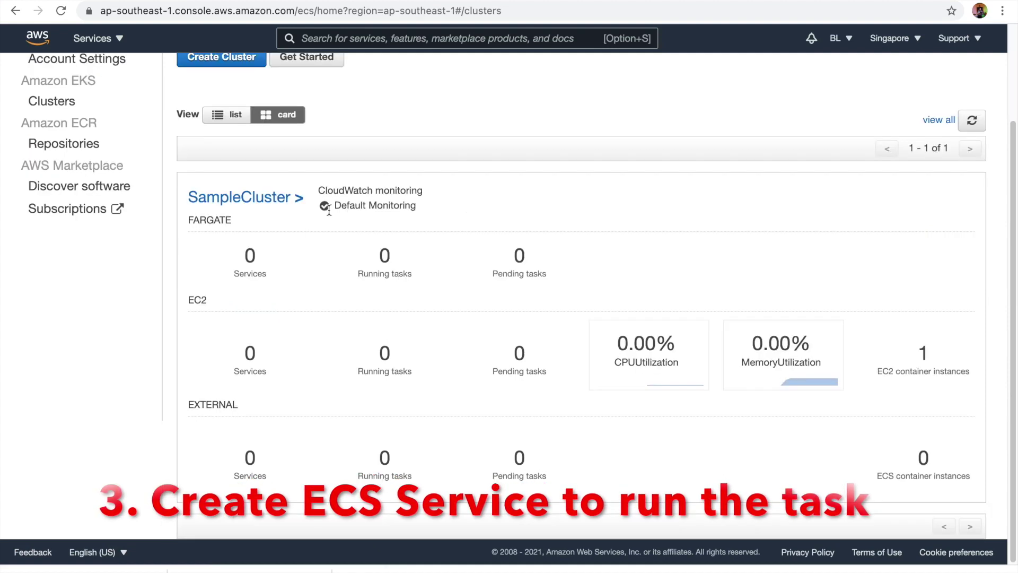
left_click(277, 205)
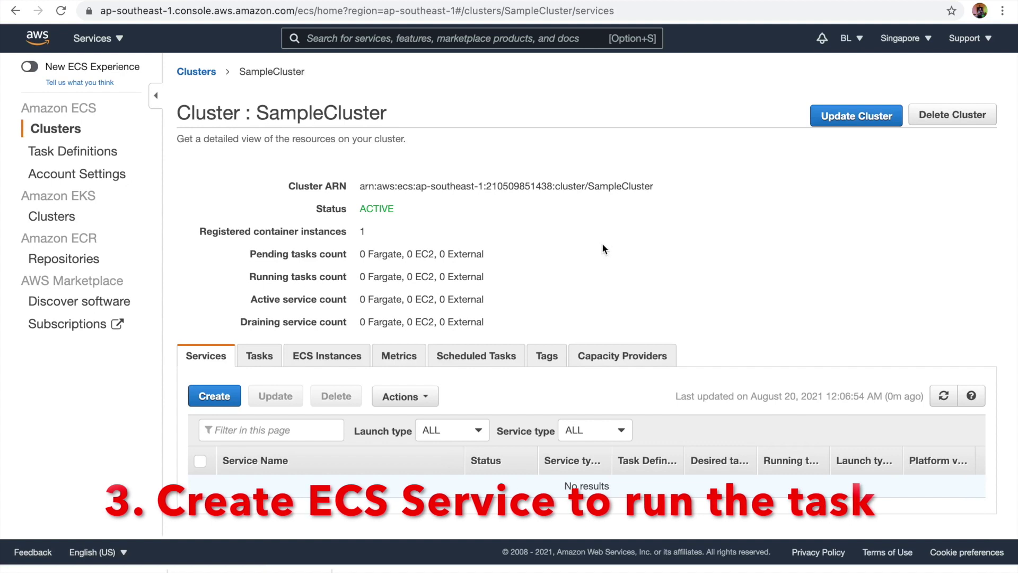
left_click(222, 402)
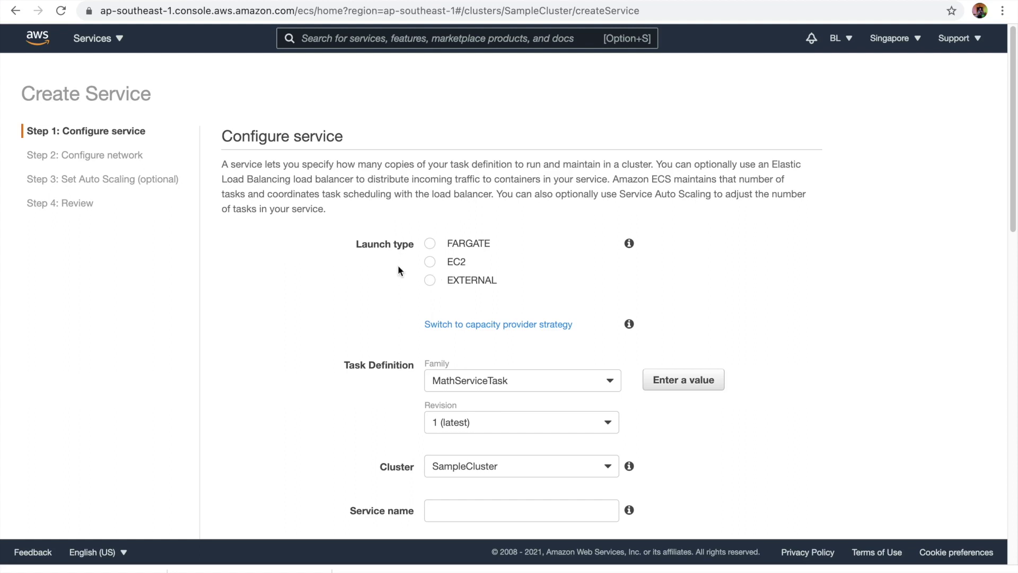
left_click(429, 262)
scroll(768, 318, "down", 3)
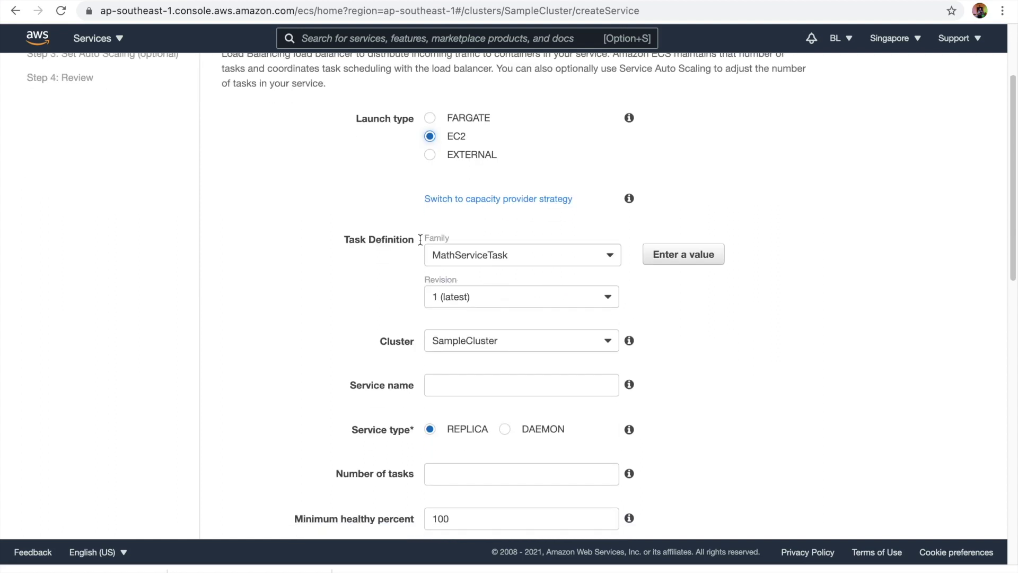
left_click(506, 253)
left_click(489, 251)
scroll(726, 324, "down", 1)
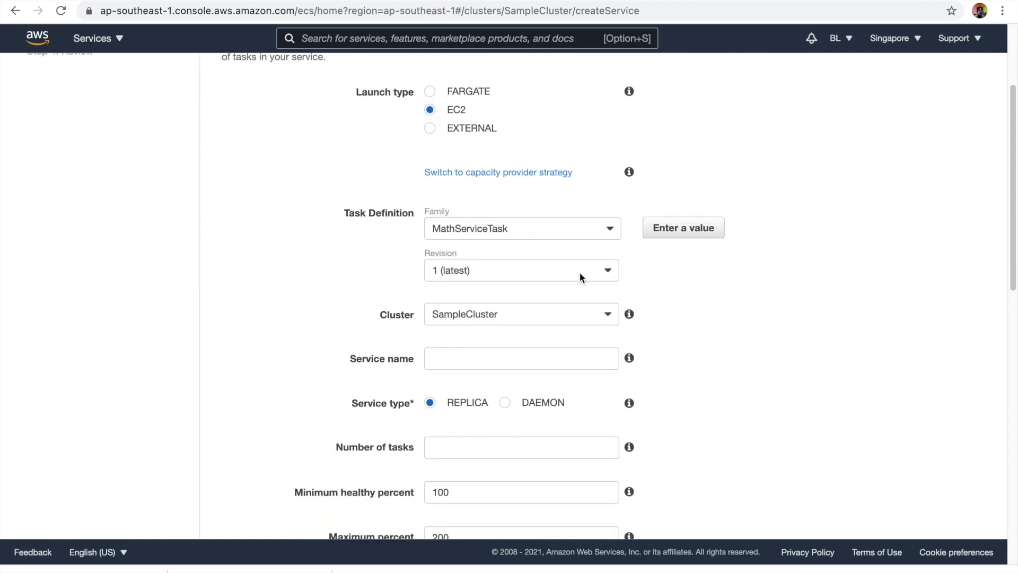
Step: Set the service's number of tasks to 1, keeping the REPLICA service type
scroll(701, 326, "down", 1)
scroll(702, 327, "down", 3)
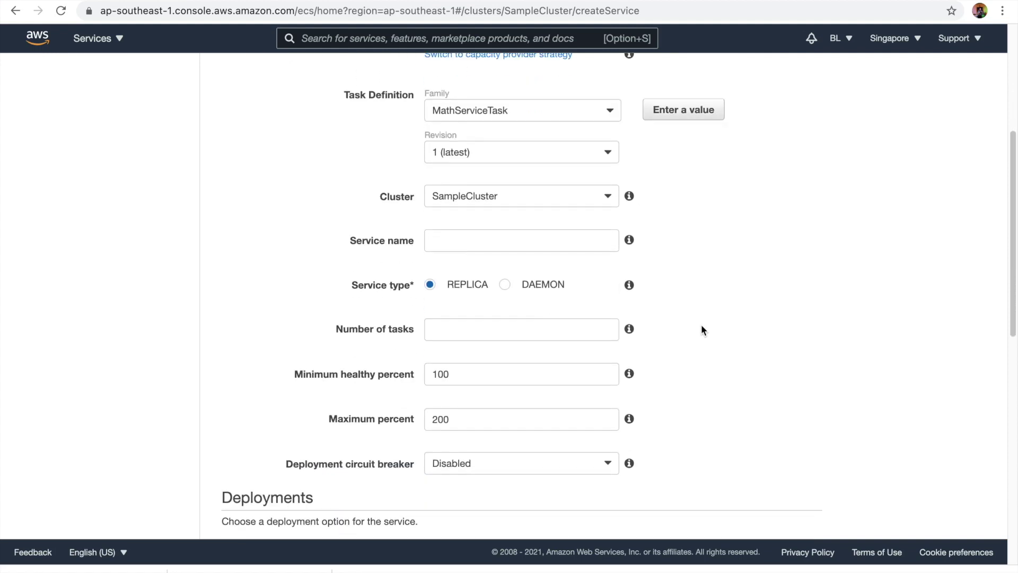
scroll(701, 329, "down", 3)
left_click(481, 237)
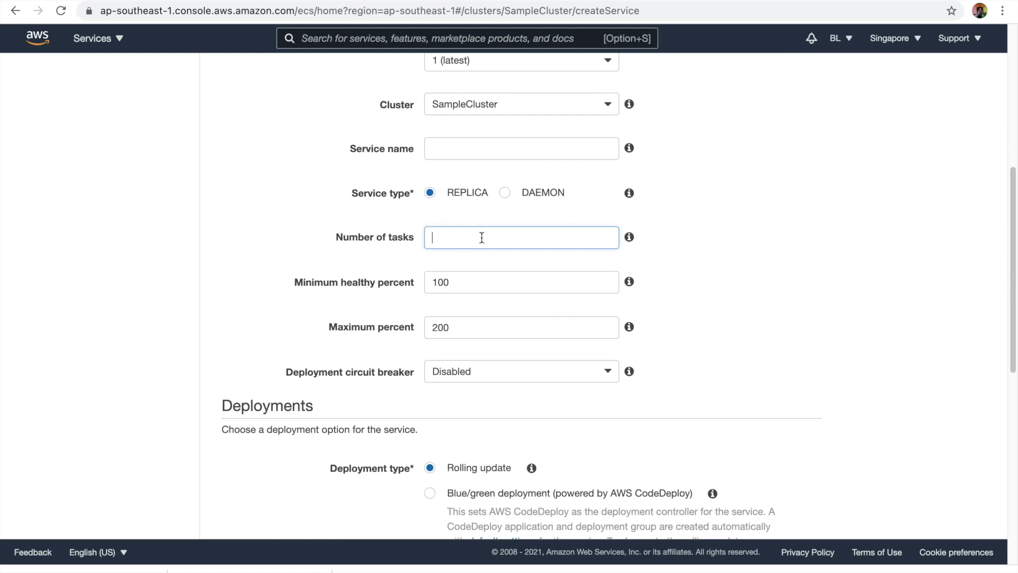
type("1")
left_click(693, 295)
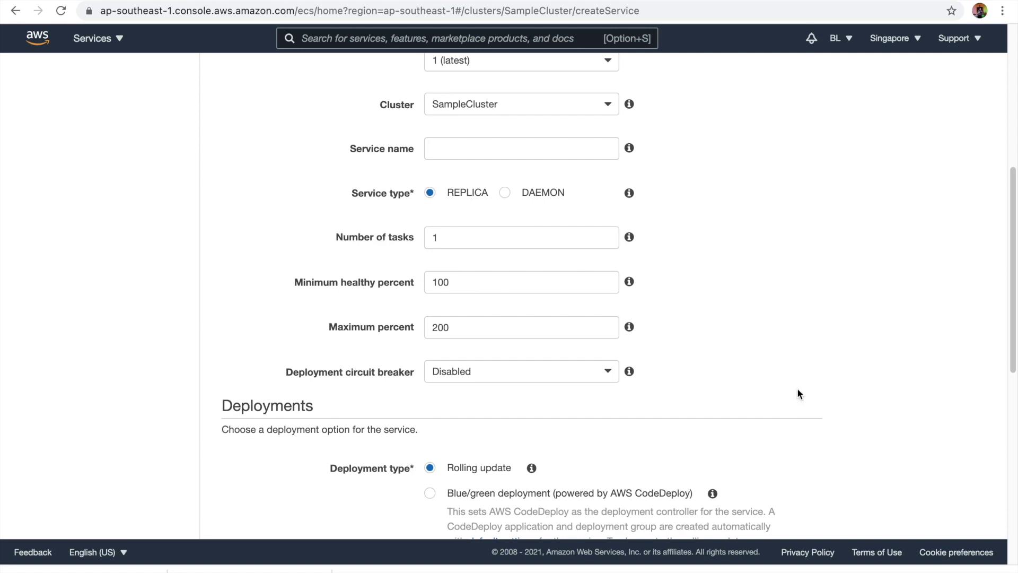
Step: Try to proceed to the network configuration, keeping the Rolling update deployment and the AZ Balanced Spread placement template
scroll(805, 356, "down", 6)
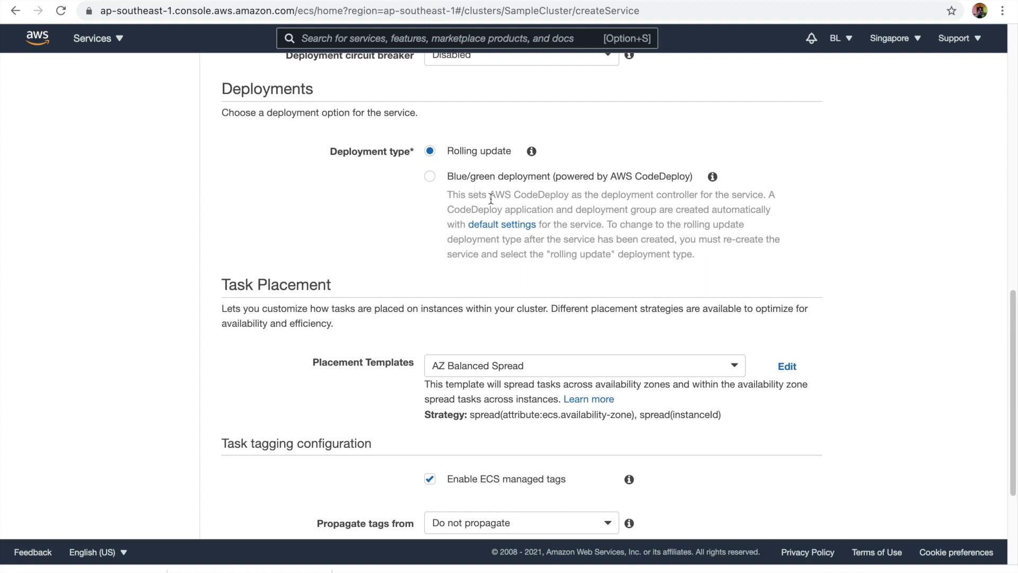
scroll(477, 255, "down", 5)
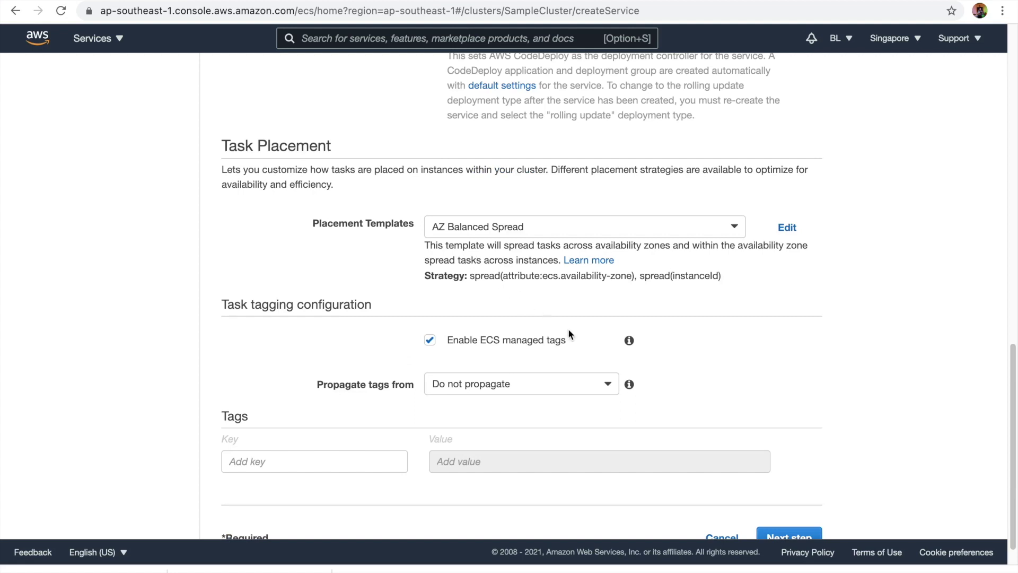
mouse_move(628, 340)
scroll(695, 226, "up", 1)
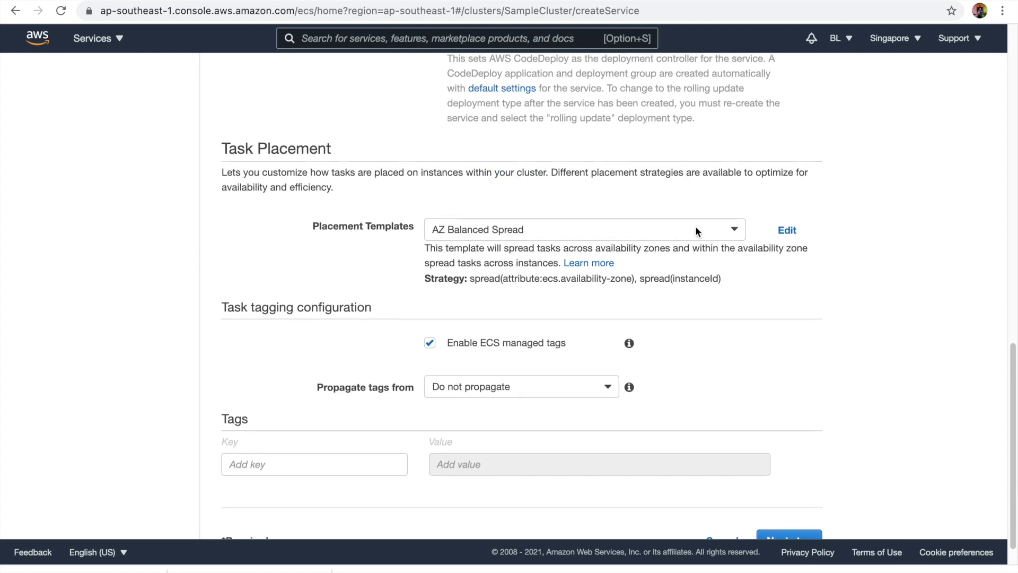
scroll(795, 323, "down", 2)
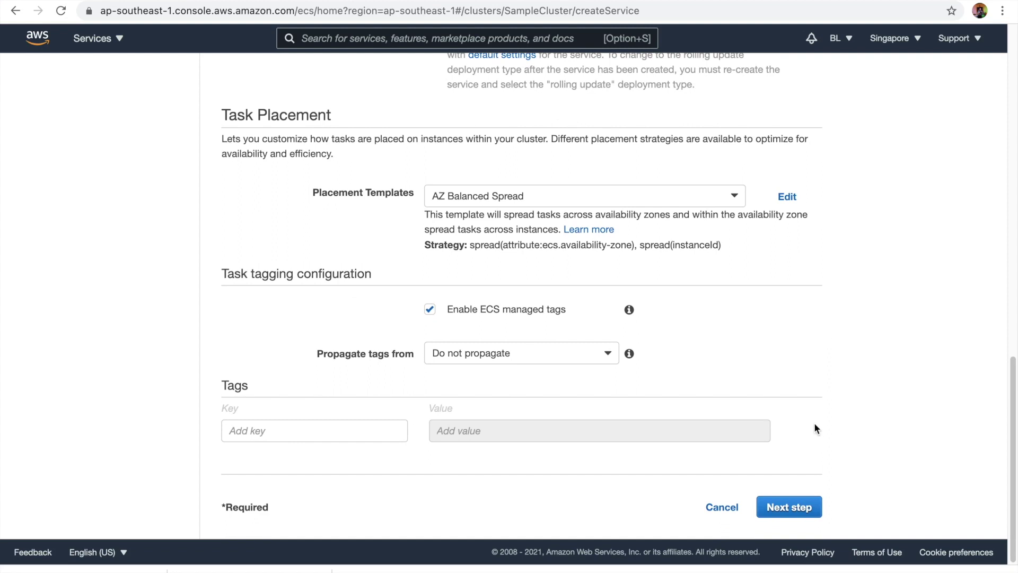
left_click(815, 506)
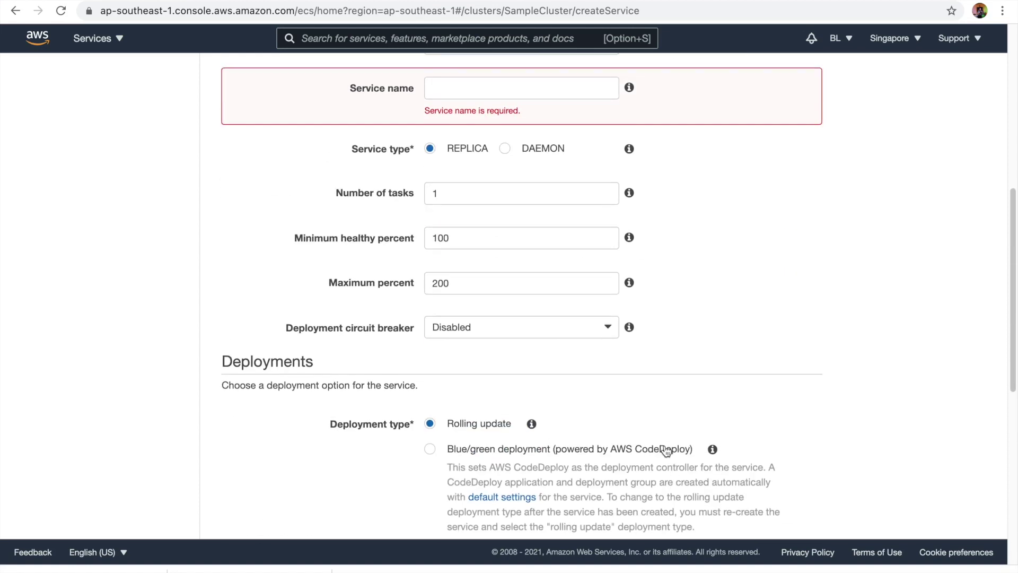
Step: Name the service MathService and proceed to the network configuration
left_click(443, 90)
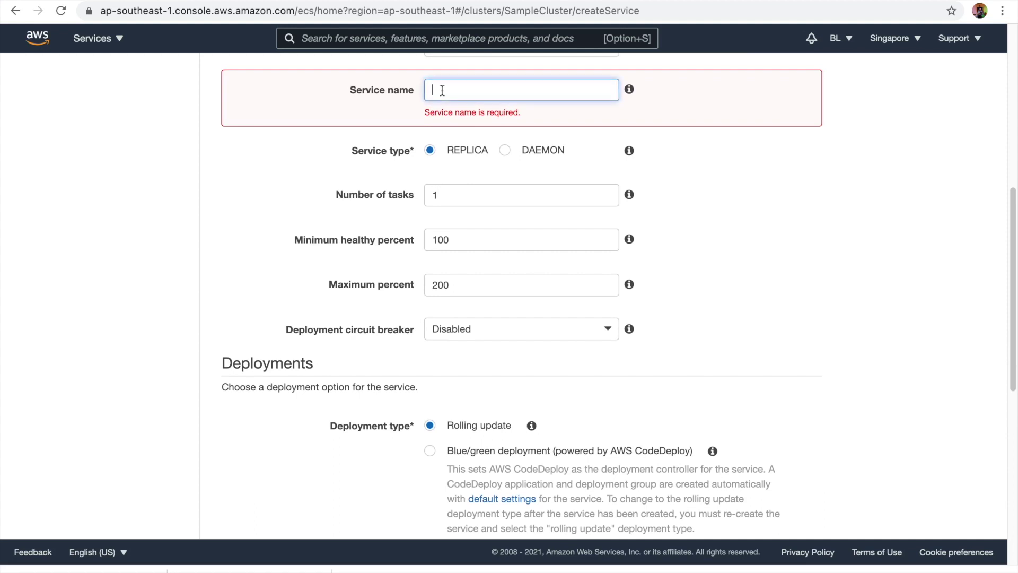
type("MAN")
key("BackSpace")
key("BackSpace")
type("athService")
scroll(721, 258, "down", 8)
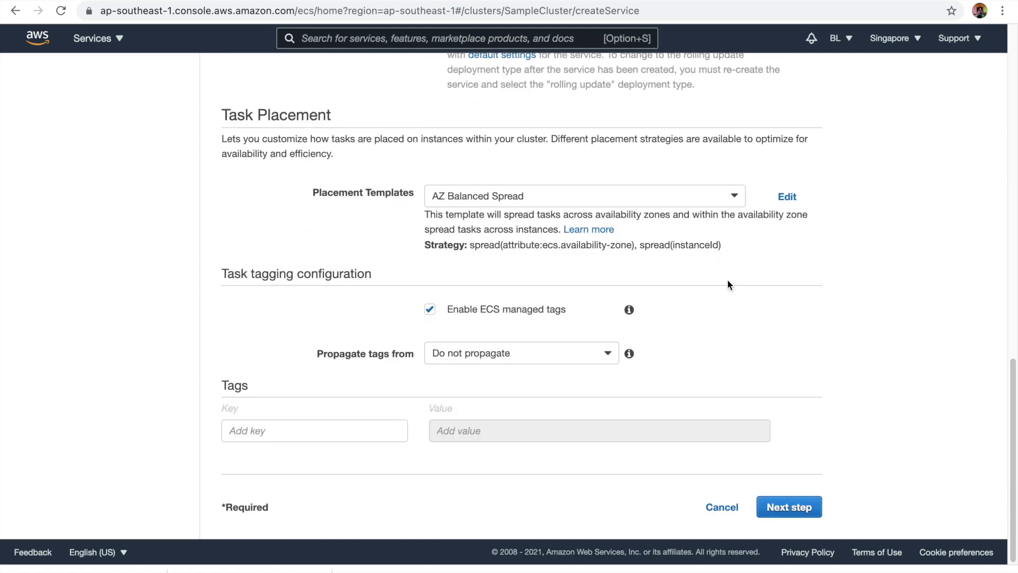
left_click(793, 517)
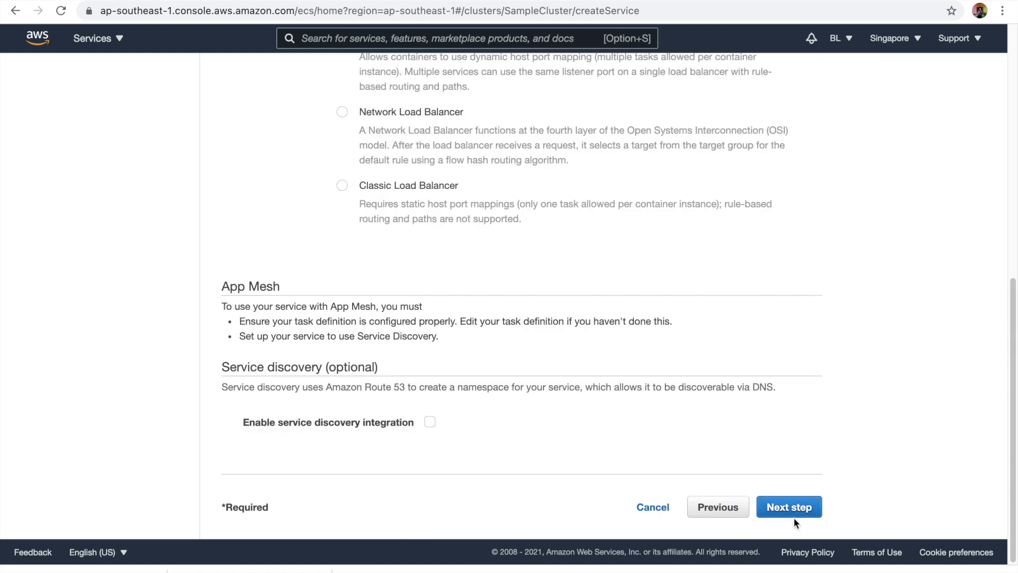
Step: Create the service with the default network configuration and without adjusting its desired count through auto scaling
left_click(794, 517)
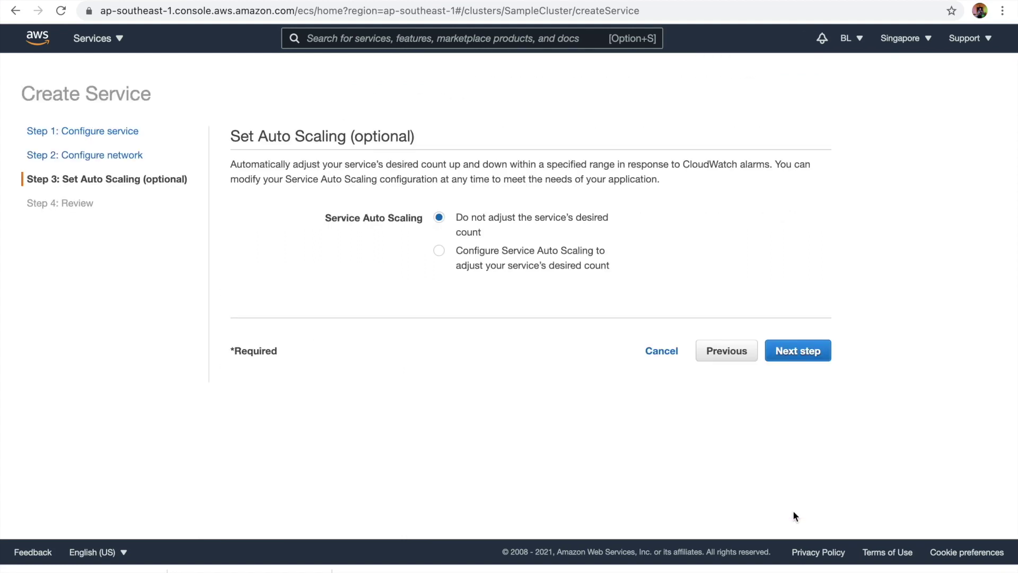
left_click(790, 348)
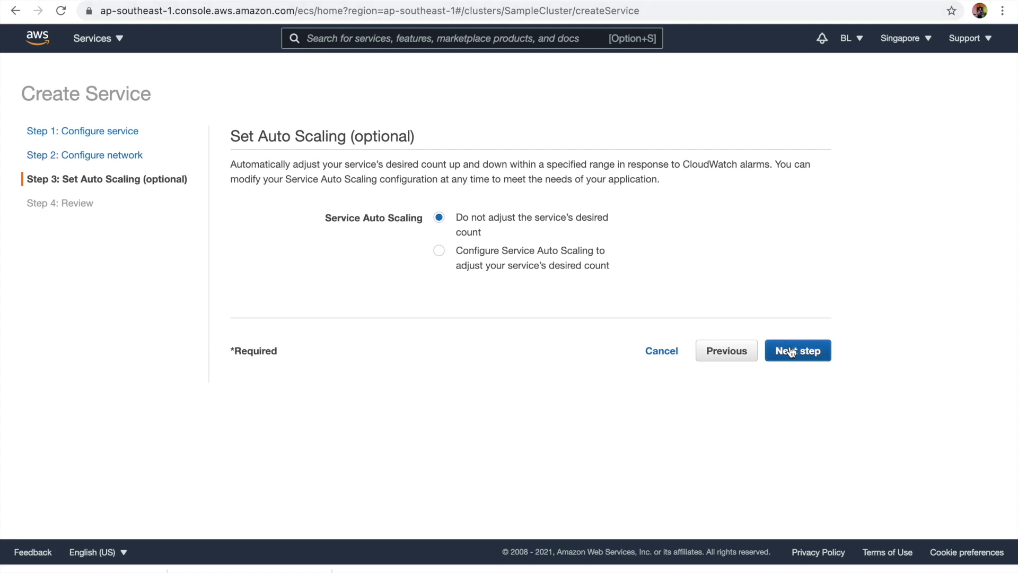
scroll(678, 276, "down", 5)
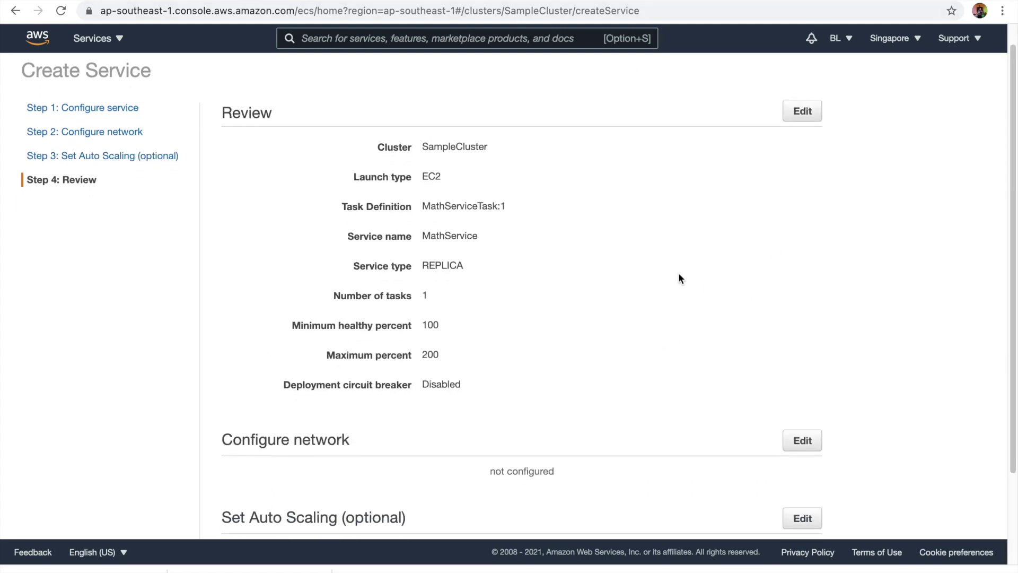
left_click(800, 497)
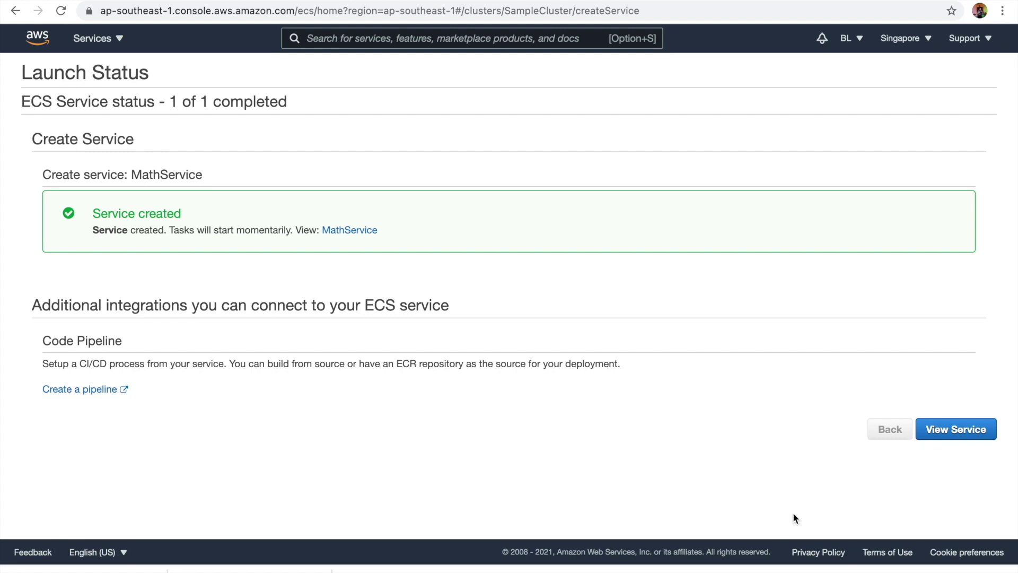
Step: Open the new service's running task, expand the MathService container's details and copy the external link from its network bindings
left_click(946, 438)
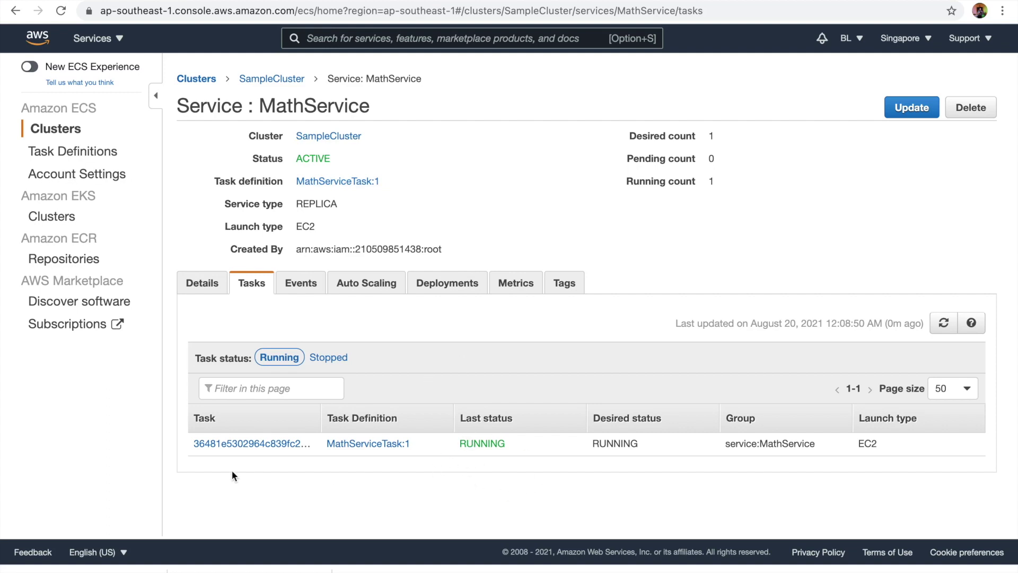
left_click(254, 446)
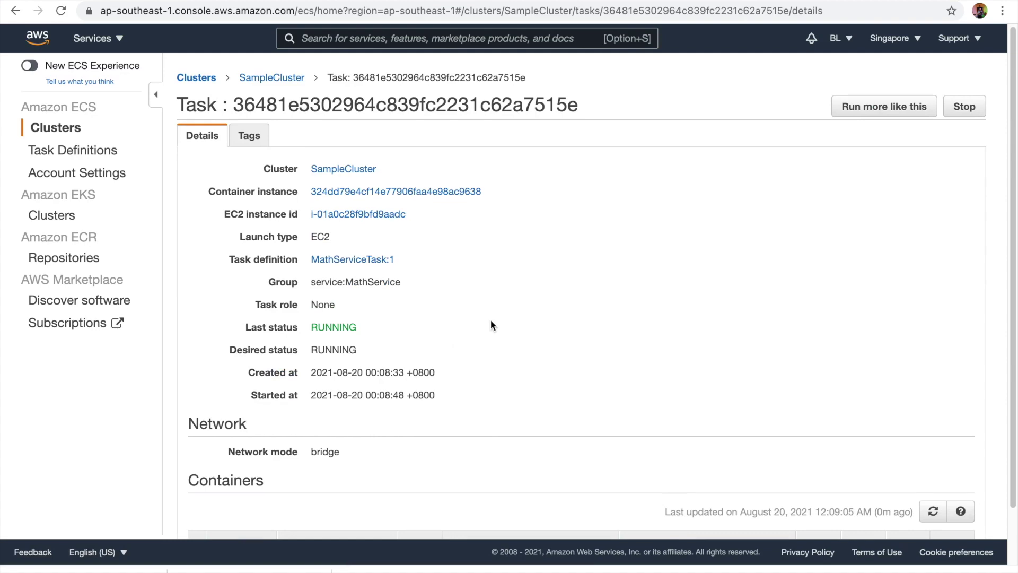
scroll(492, 324, "down", 2)
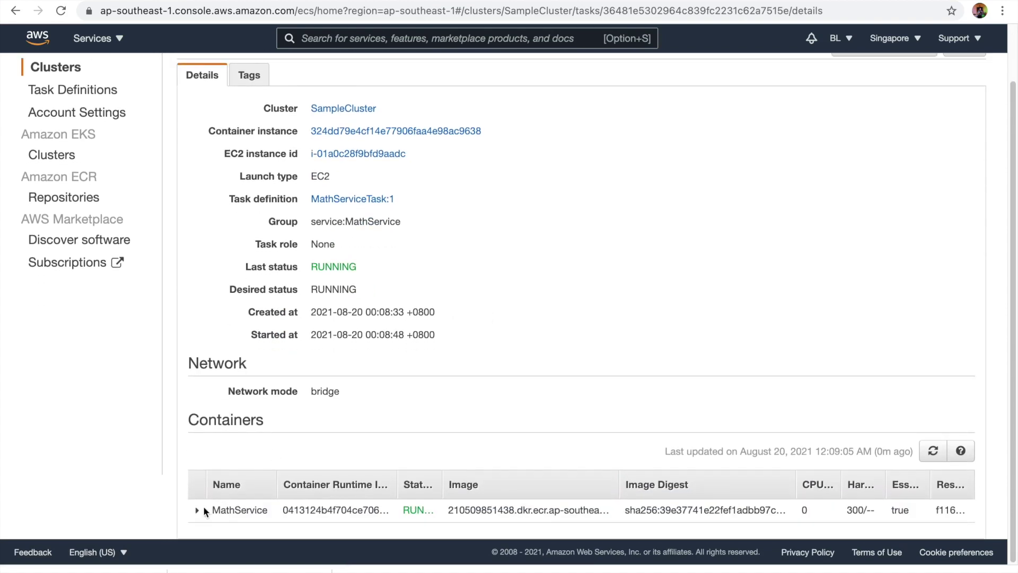
left_click(204, 511)
scroll(364, 466, "down", 6)
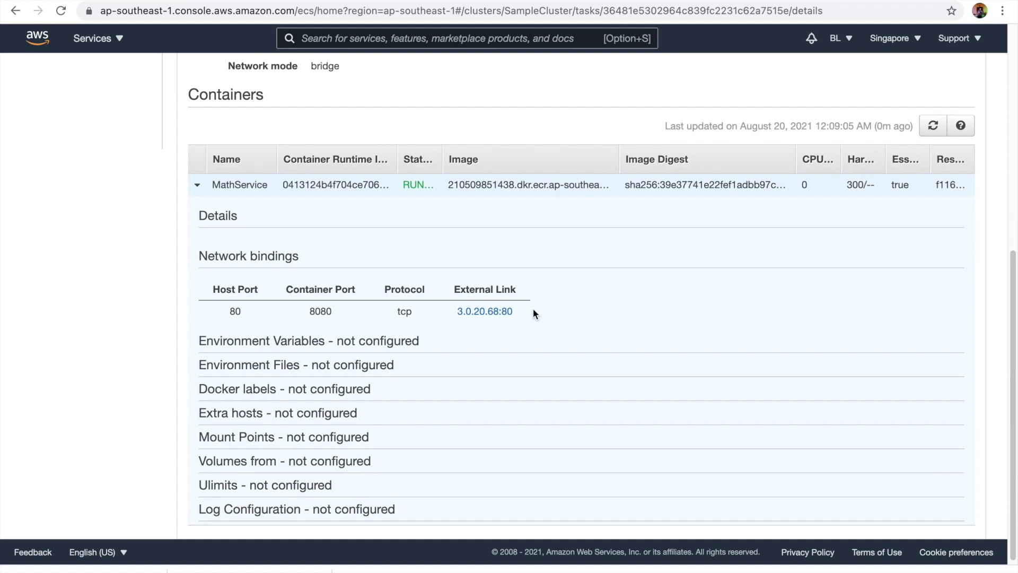
left_click_drag(533, 310, 456, 311)
key("super+c")
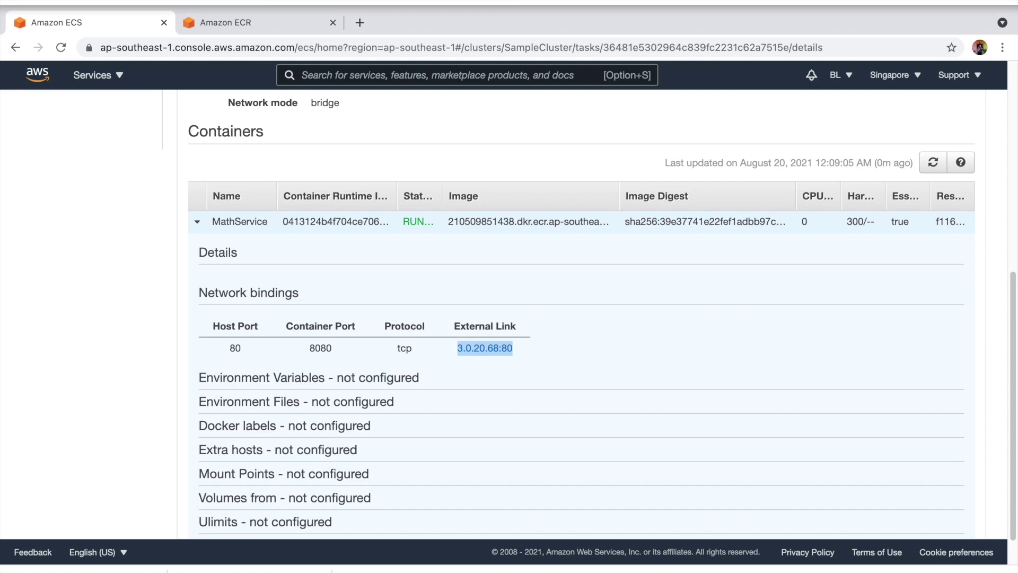
Step: Switch to the Postman application
key("super+space")
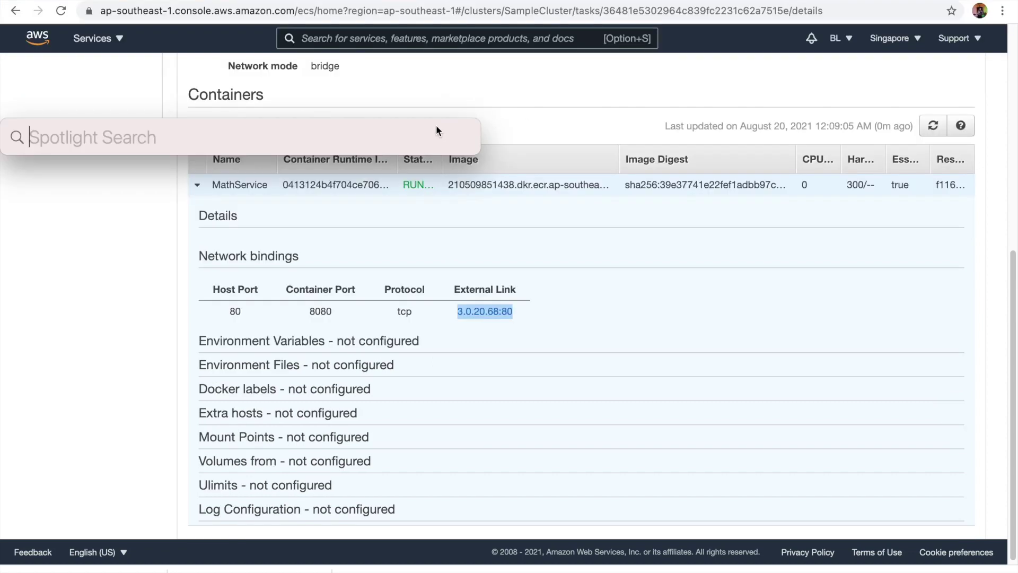
type("P:")
key("BackSpace")
type("ost")
key("BackSpace")
key("BackSpace")
key("BackSpace")
type("io")
key("BackSpace")
key("BackSpace")
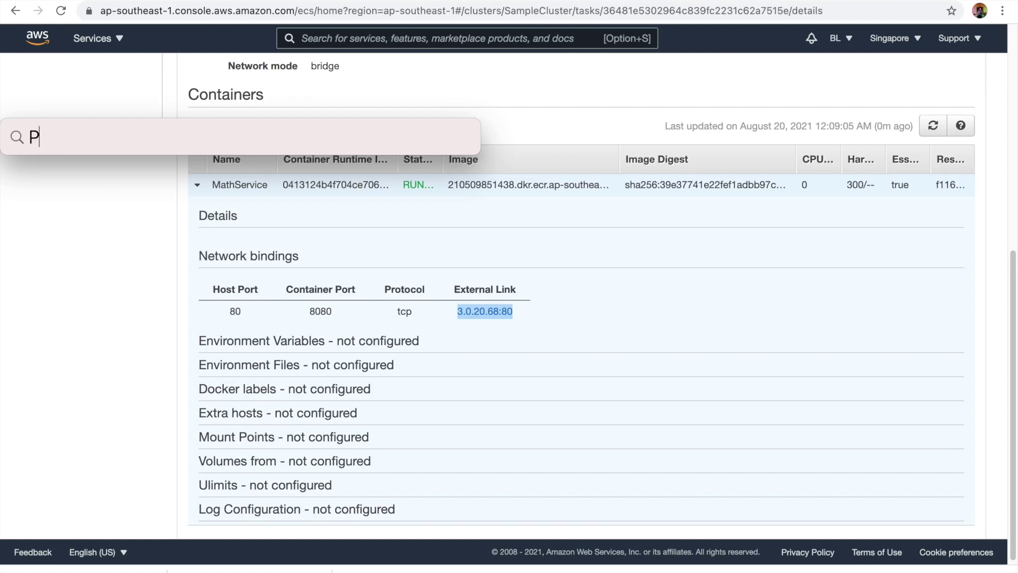
type("ostman")
key("Return")
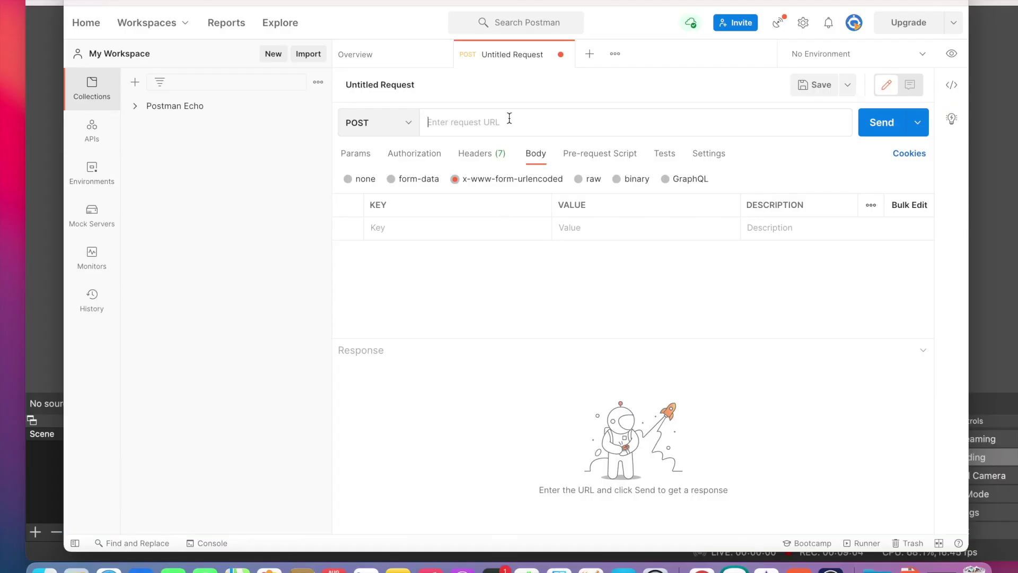
Step: Set the POST request's URL to the copied external link without its port, 3.0.20.68
key("super+v")
key("BackSpace")
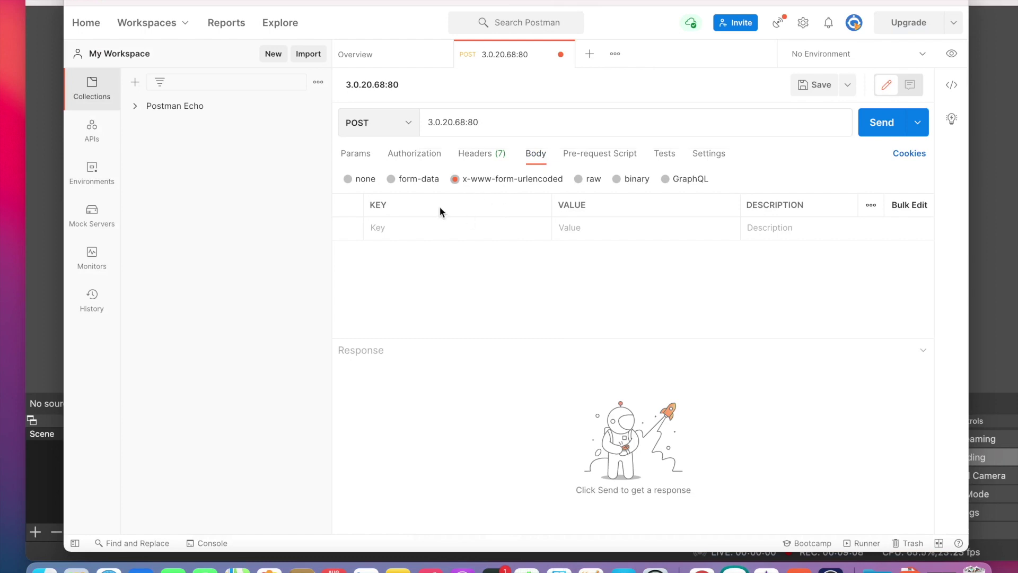
key("BackSpace")
key("BackSpace")
key("BackSpace")
Step: Add the form-encoded body parameters no1 with value 4 and no2 with value 5, and send the POST request
left_click(417, 229)
type("no1")
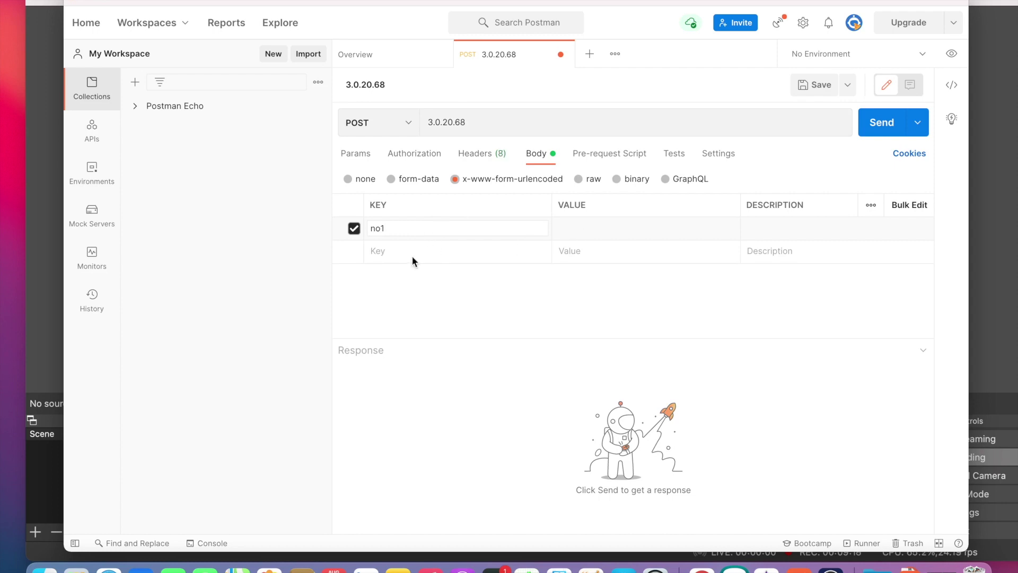
left_click(445, 249)
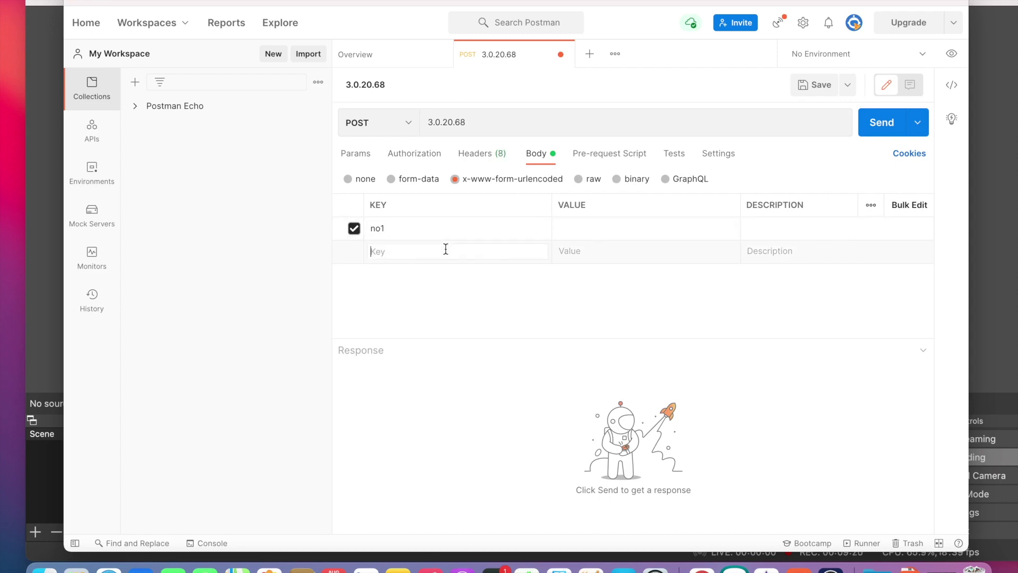
type("no2")
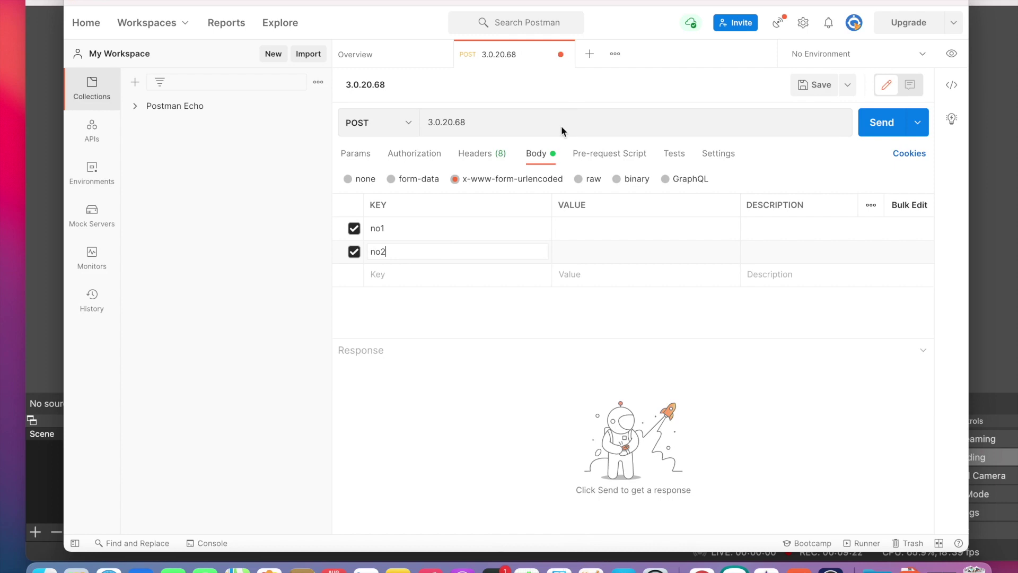
left_click(588, 229)
type("4")
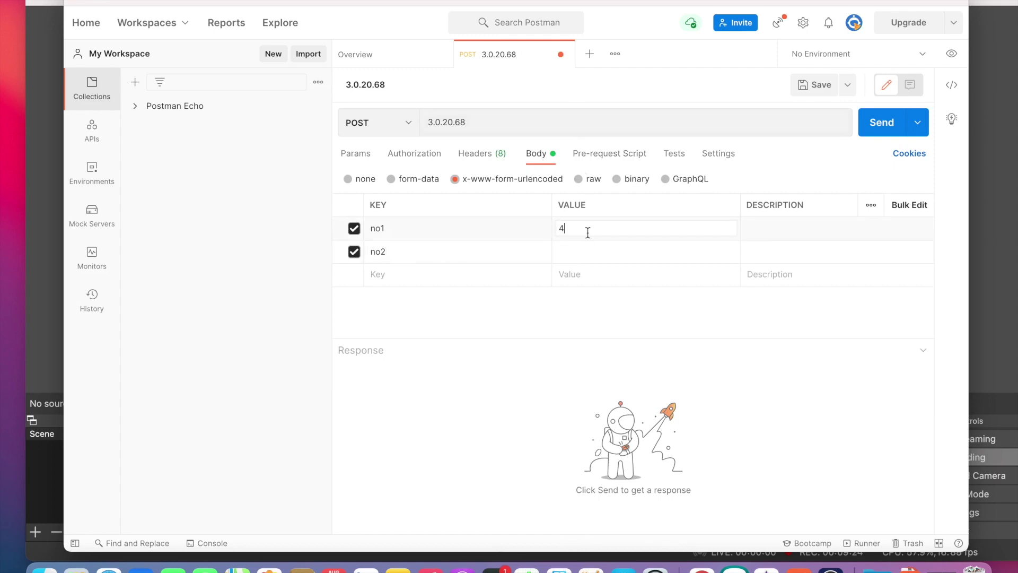
left_click(579, 249)
type("5")
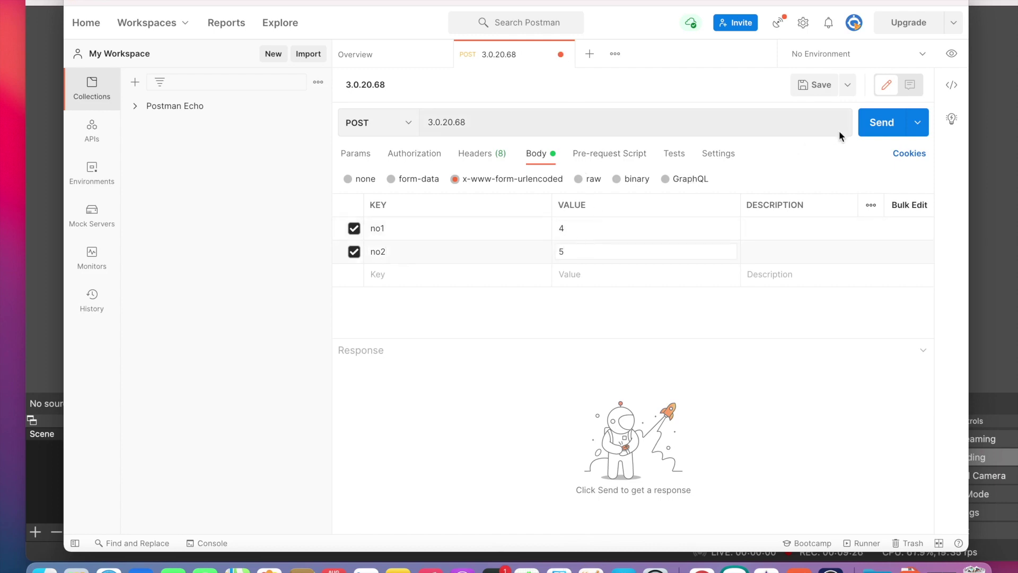
left_click(883, 123)
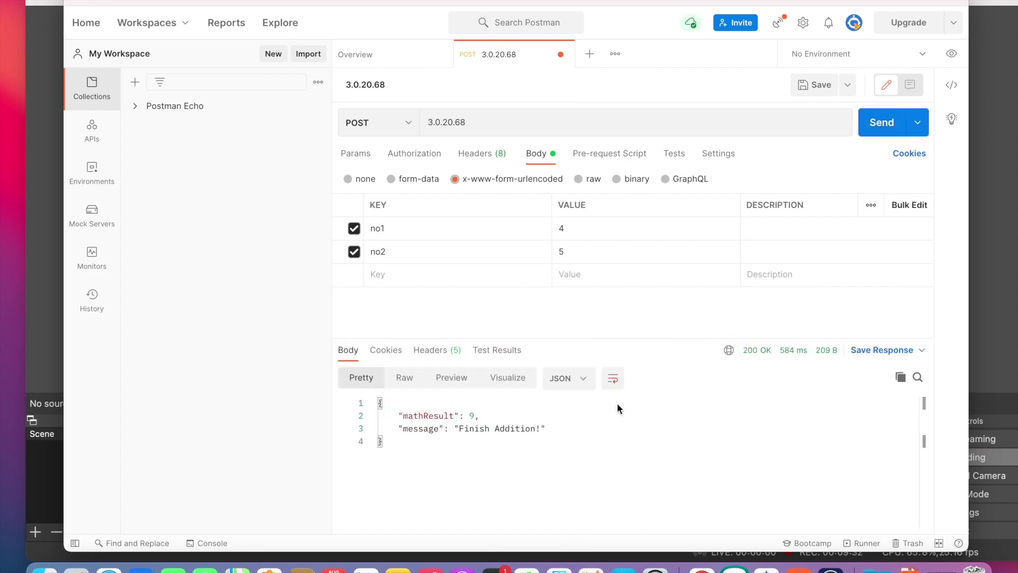
Step: Examine the returned JSON body for the math result and message, highlighting the whole response and clearing the selection
left_click(440, 461)
left_click(379, 403, "shift")
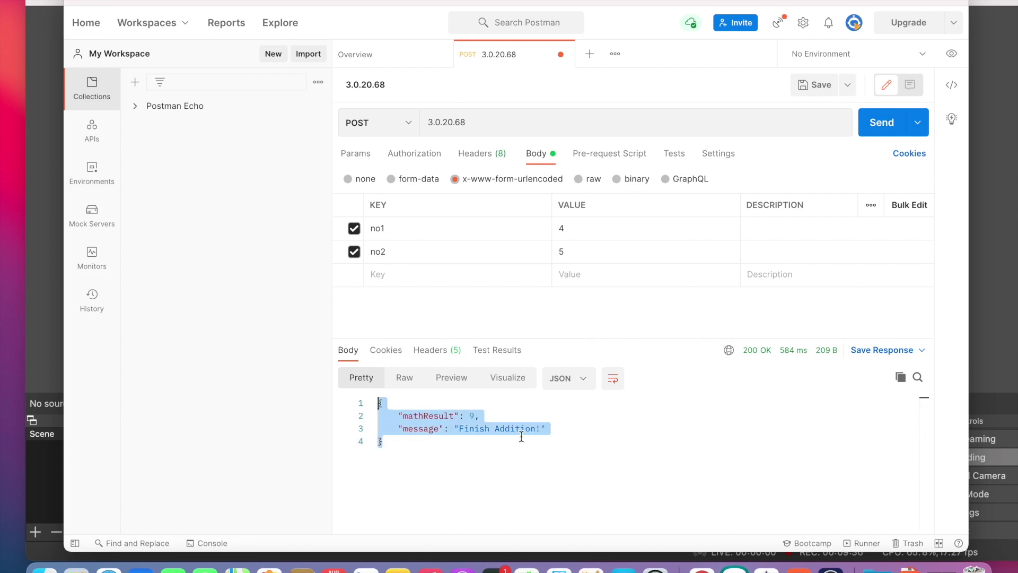
left_click(612, 452)
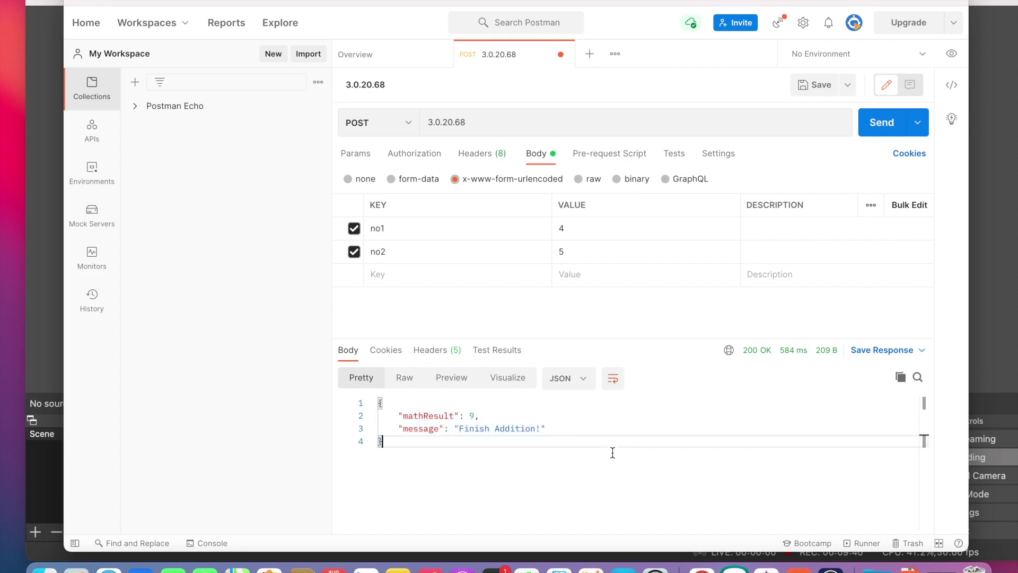